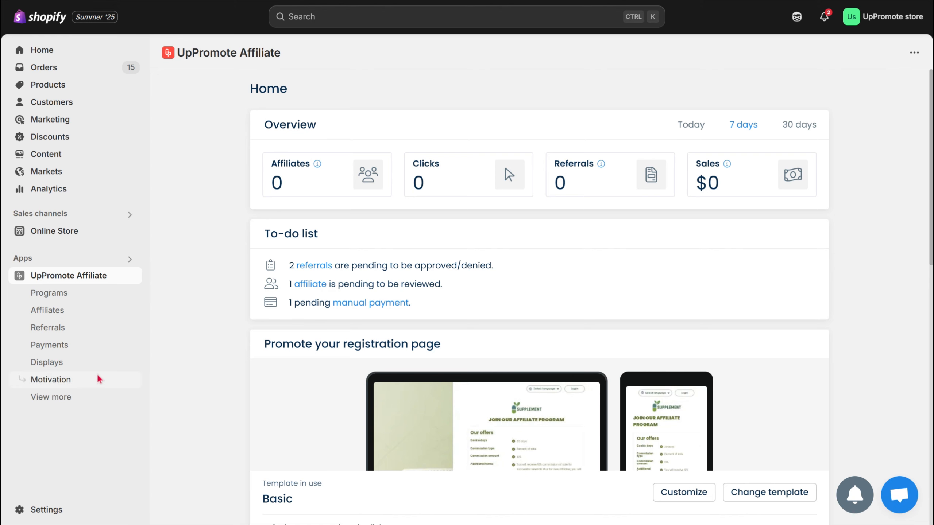
- Open the affiliate registration page design for editing and switch to the Standard Affiliate Program, discarding unsaved changes
{"action": "left_click", "coordinate": [78, 364]}
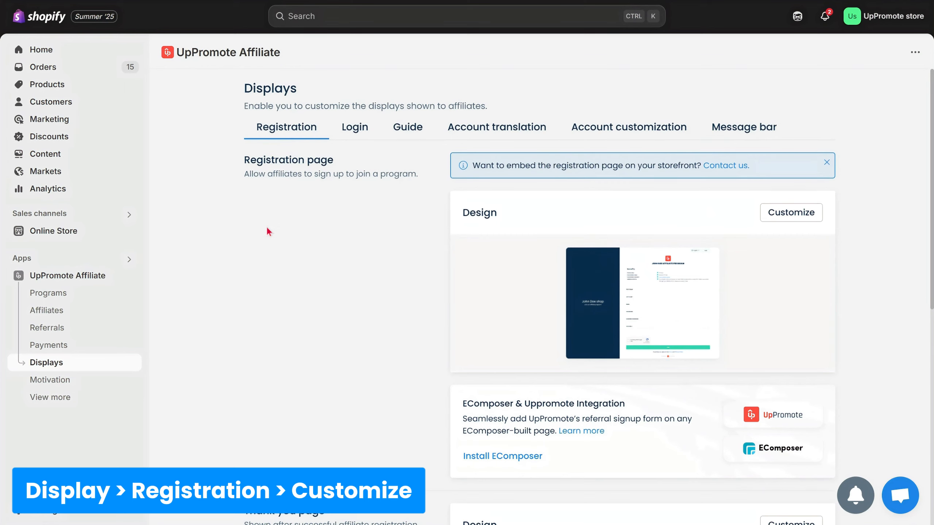
{"action": "left_click", "coordinate": [805, 217]}
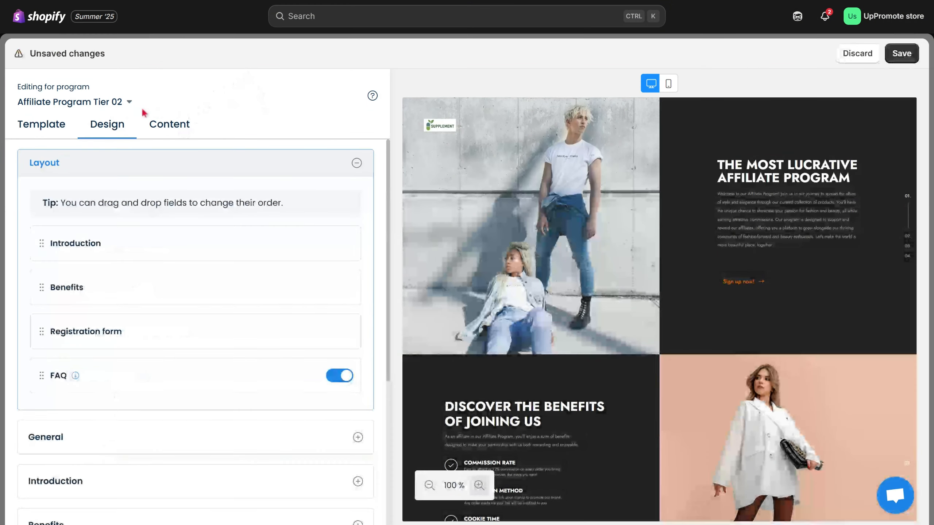
{"action": "left_click", "coordinate": [127, 103]}
{"action": "left_click", "coordinate": [106, 211]}
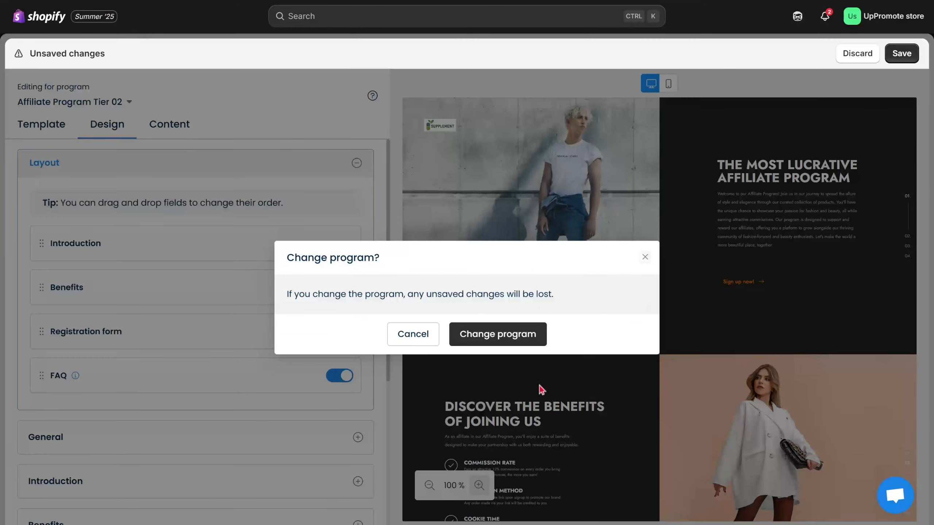
{"action": "left_click", "coordinate": [510, 340]}
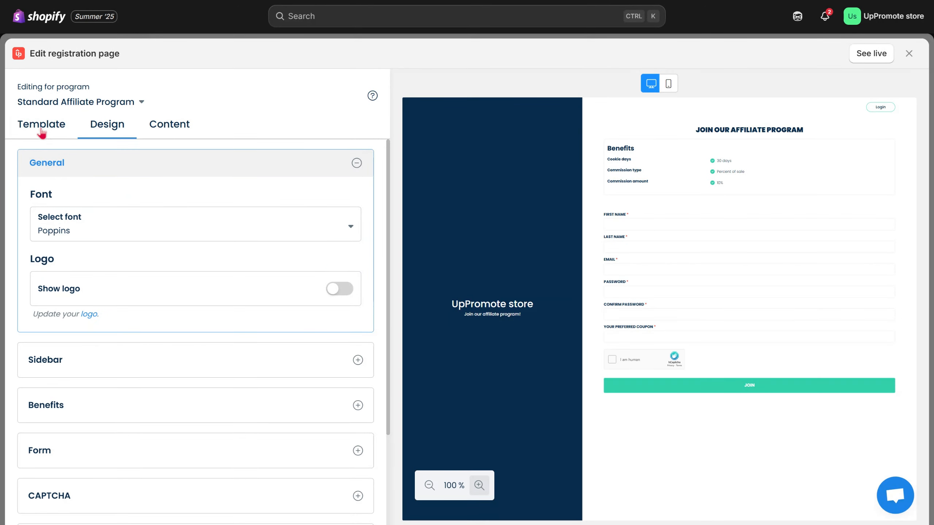
- Select the Basic template for the Standard Affiliate Program's registration page
{"action": "left_click", "coordinate": [40, 127]}
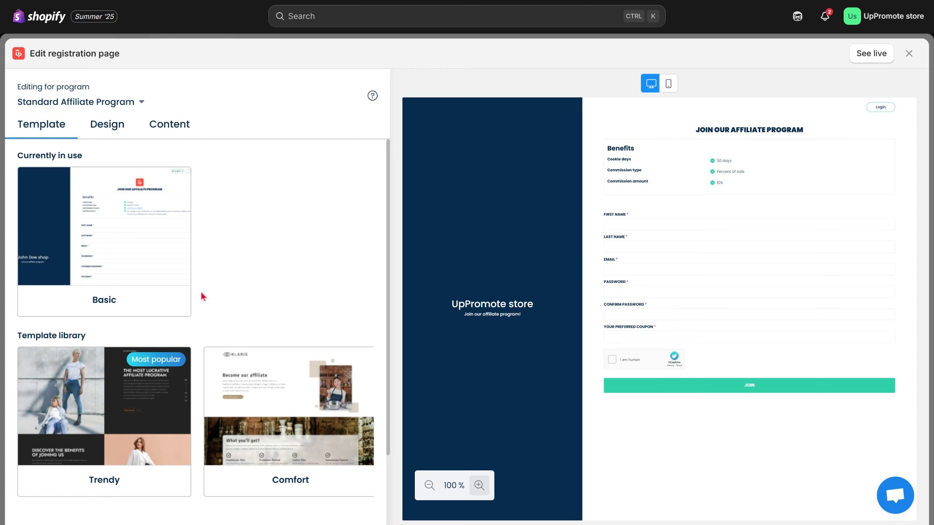
{"action": "left_click", "coordinate": [100, 304]}
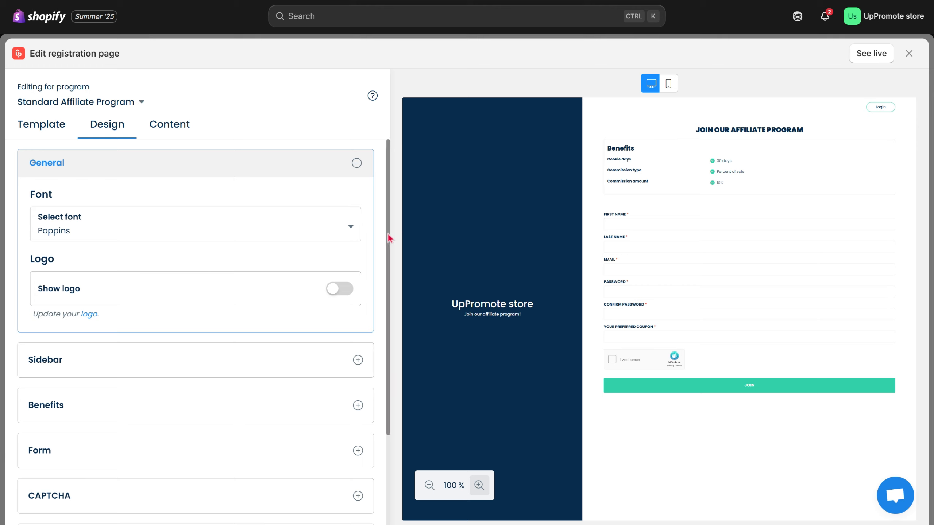
- Browse the fonts available for the registration page without choosing a different one
{"action": "left_click", "coordinate": [335, 239]}
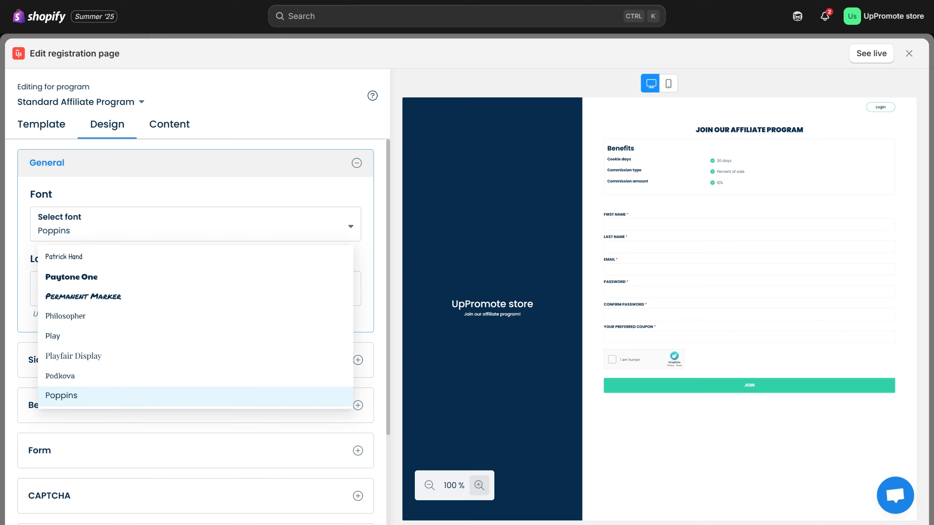
{"action": "scroll", "coordinate": [338, 331], "scroll_direction": "down", "scroll_amount": 15}
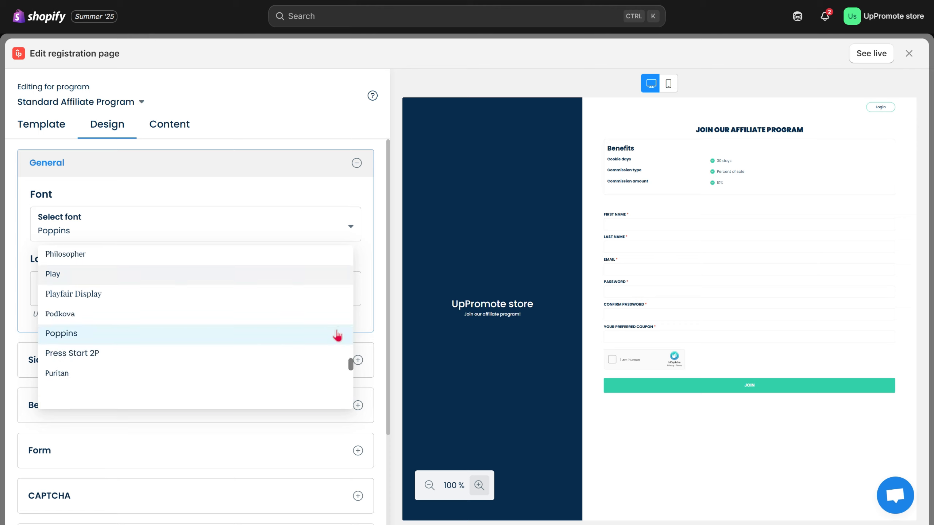
{"action": "scroll", "coordinate": [338, 336], "scroll_direction": "down", "scroll_amount": 12}
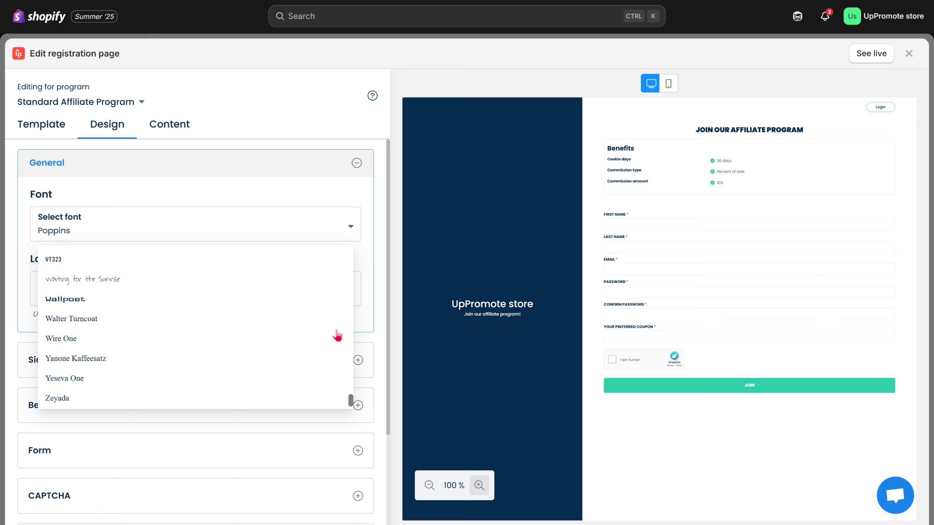
{"action": "scroll", "coordinate": [337, 335], "scroll_direction": "up", "scroll_amount": 15}
{"action": "scroll", "coordinate": [337, 334], "scroll_direction": "up", "scroll_amount": 10}
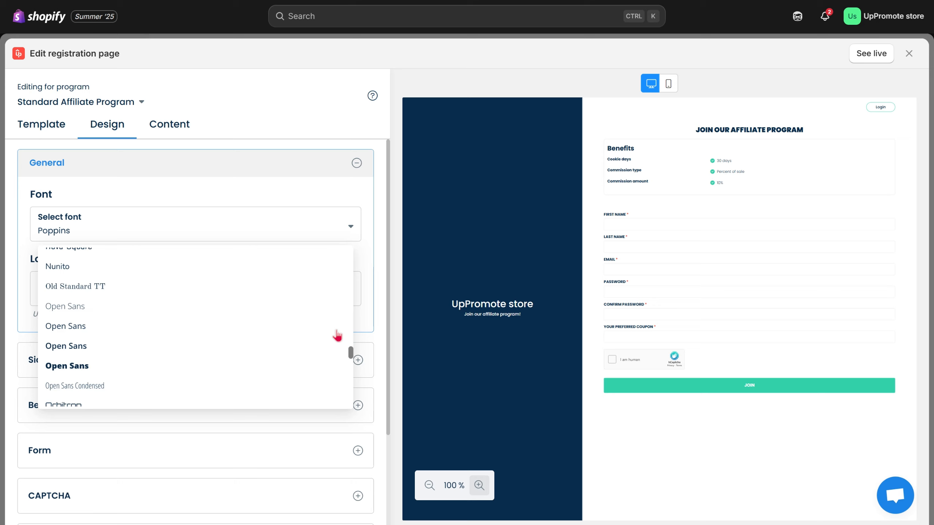
{"action": "left_click", "coordinate": [366, 253]}
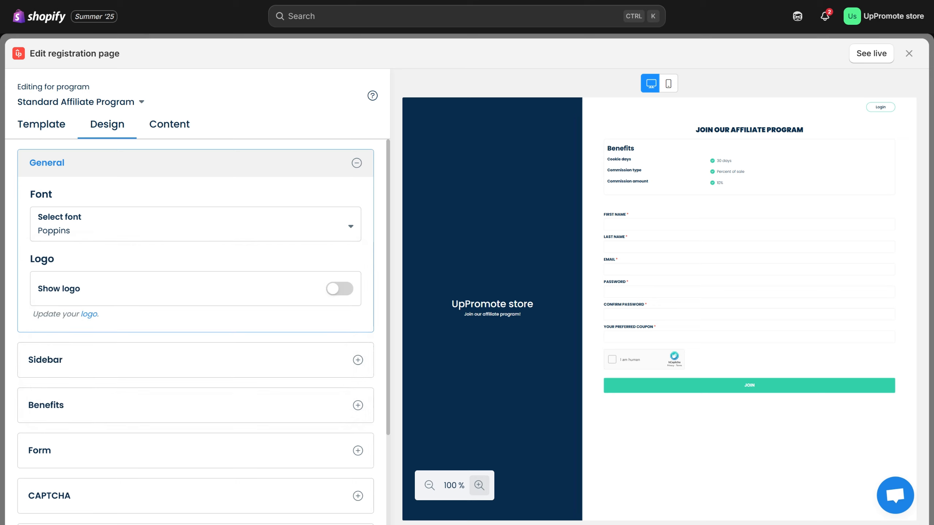
- Show the logo on the registration page, save the change, and follow the link for updating the logo
{"action": "left_click", "coordinate": [347, 290]}
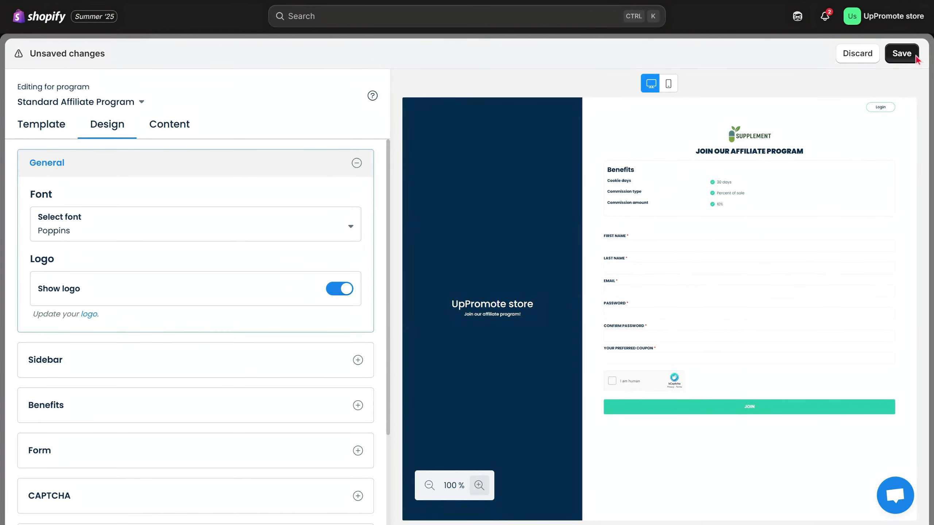
{"action": "left_click", "coordinate": [901, 53]}
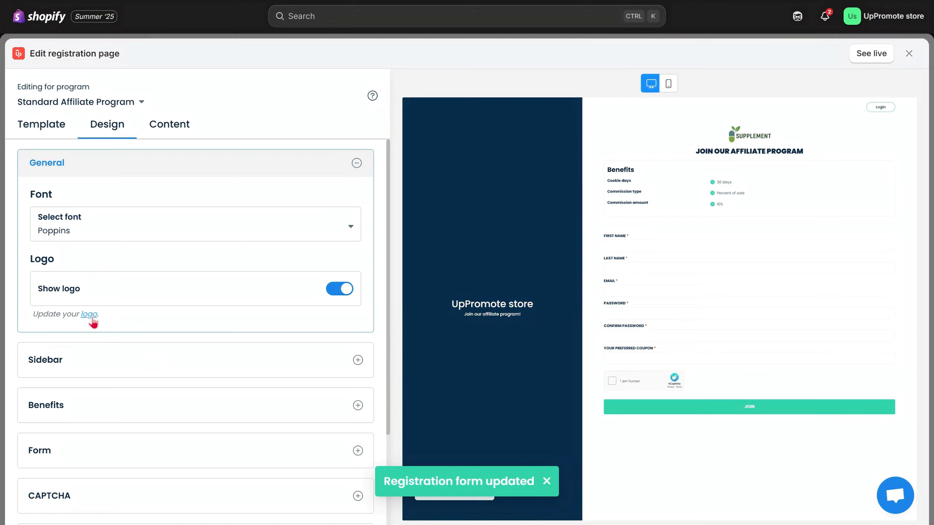
{"action": "left_click", "coordinate": [89, 315]}
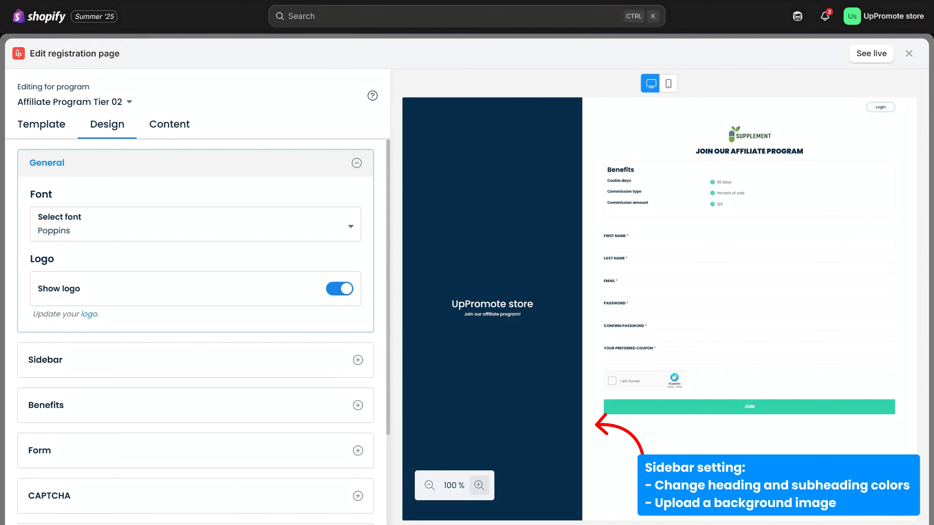
- Set the sidebar heading color to #6a793c
{"action": "left_click", "coordinate": [344, 366]}
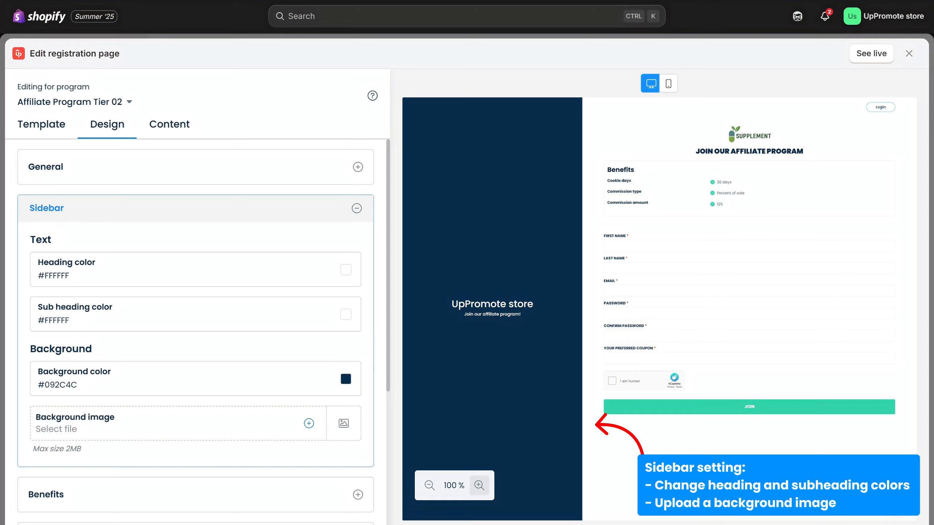
{"action": "left_click_drag", "start_coordinate": [70, 276], "coordinate": [23, 276]}
{"action": "type", "text": "#6a793c"}
{"action": "left_click", "coordinate": [39, 276]}
{"action": "key", "text": "BackSpace"}
- Set the sidebar sub heading color to #8b9755 and replace the sidebar background color with the copied color code
{"action": "left_click_drag", "start_coordinate": [70, 320], "coordinate": [37, 321]}
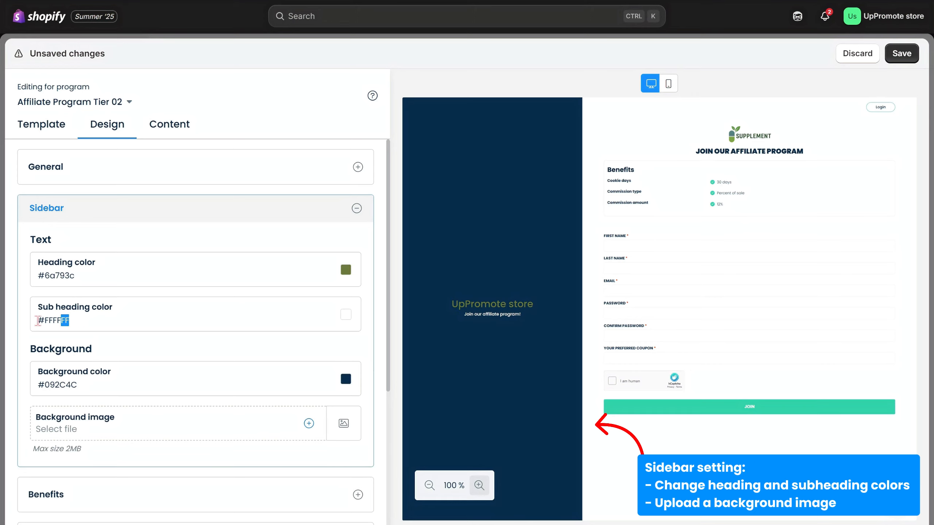
{"action": "type", "text": "#8b9755"}
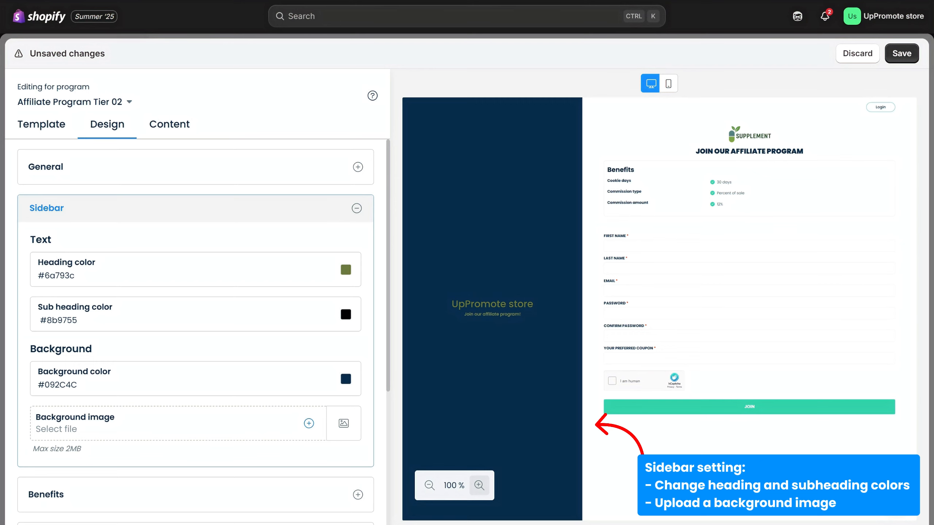
{"action": "triple_click", "coordinate": [55, 386]}
{"action": "type", "text": "#FFFFFF"}
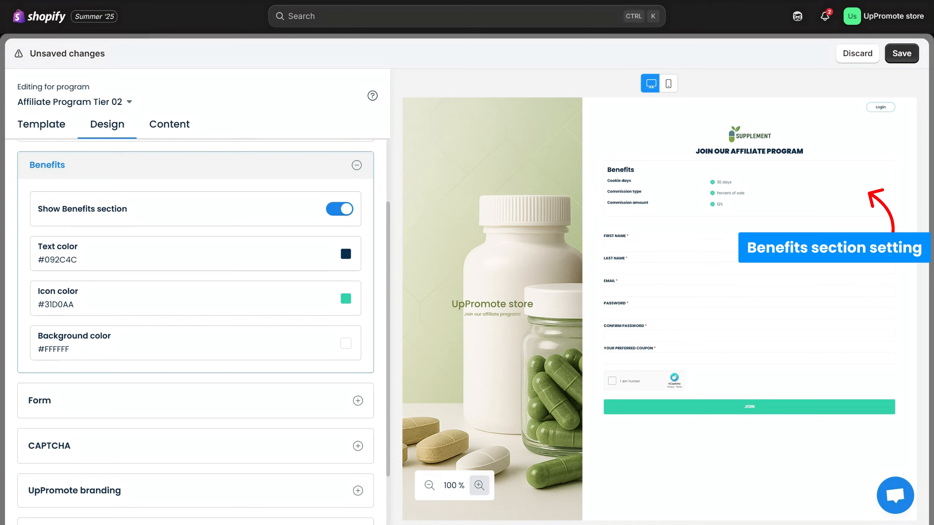
- Set the Benefits section's text color to #5e7133 and its icon color to #6a7c3
{"action": "left_click", "coordinate": [75, 270]}
{"action": "type", "text": "#5e7133"}
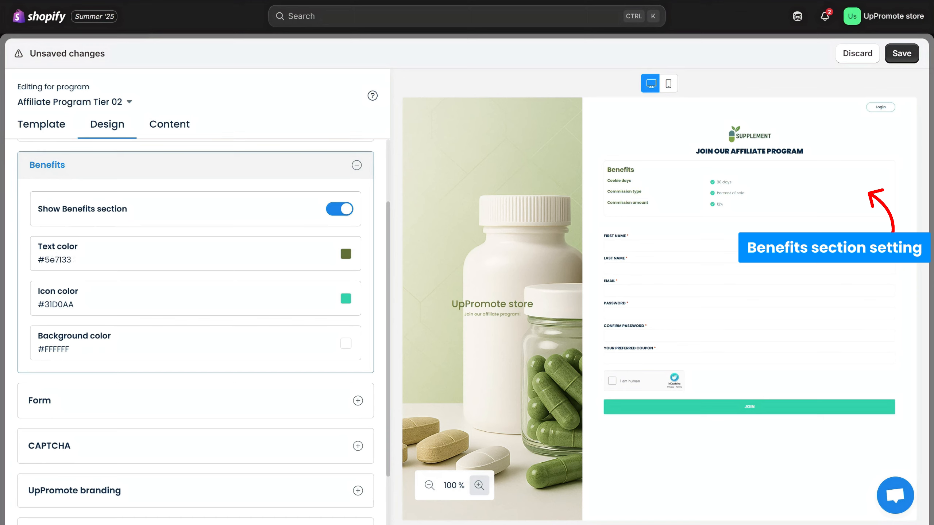
{"action": "left_click_drag", "start_coordinate": [85, 305], "coordinate": [31, 310]}
{"action": "type", "text": "#6a7c3"}
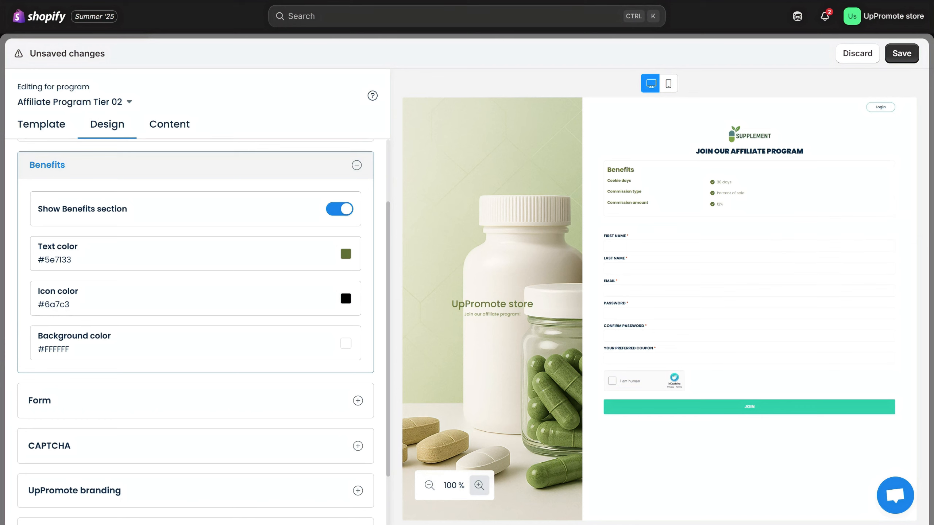
- Set the registration form's heading color to #5e7133
{"action": "left_click", "coordinate": [358, 401]}
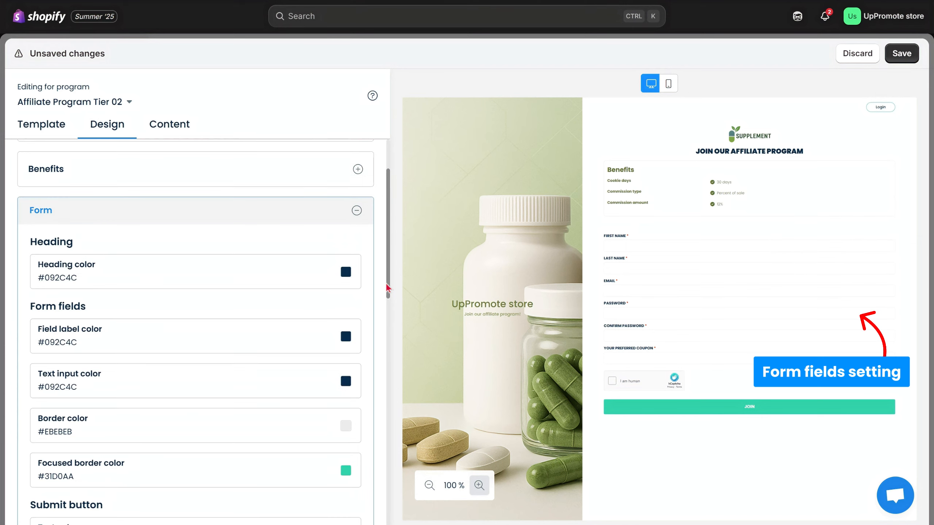
{"action": "left_click_drag", "start_coordinate": [386, 286], "coordinate": [385, 301]}
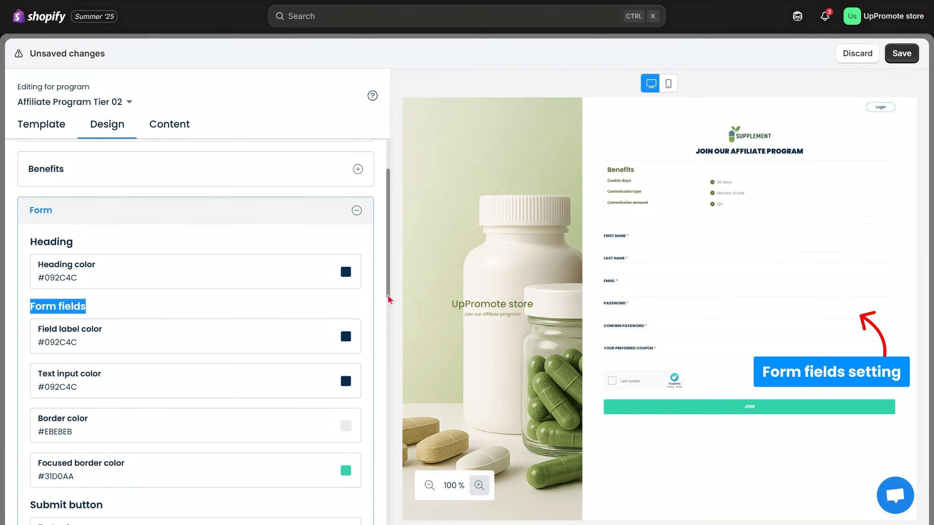
{"action": "left_click", "coordinate": [381, 286]}
{"action": "left_click_drag", "start_coordinate": [389, 284], "coordinate": [387, 302]}
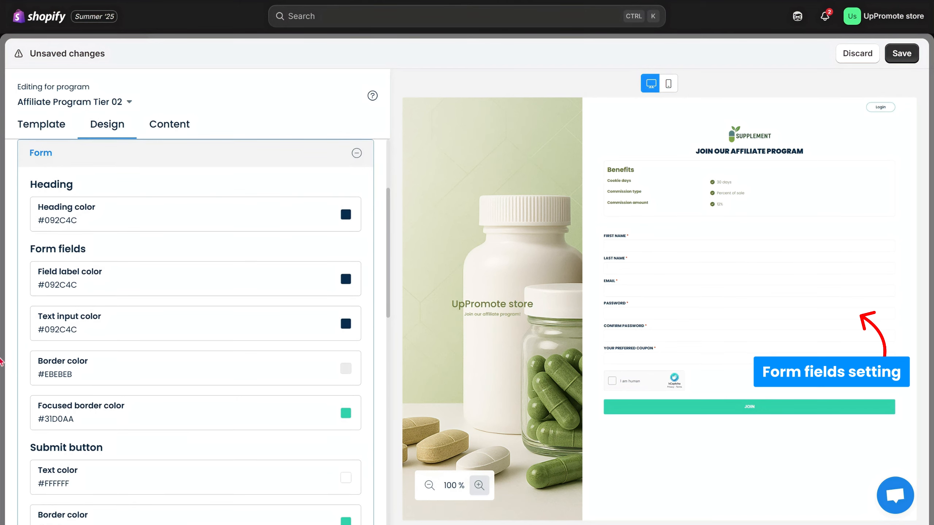
{"action": "left_click_drag", "start_coordinate": [112, 216], "coordinate": [35, 223]}
{"action": "type", "text": "#5e7133"}
- Set the form's field label color to #424733 and replace the text input color with the copied color code
{"action": "left_click_drag", "start_coordinate": [88, 286], "coordinate": [39, 283]}
{"action": "type", "text": "#424733"}
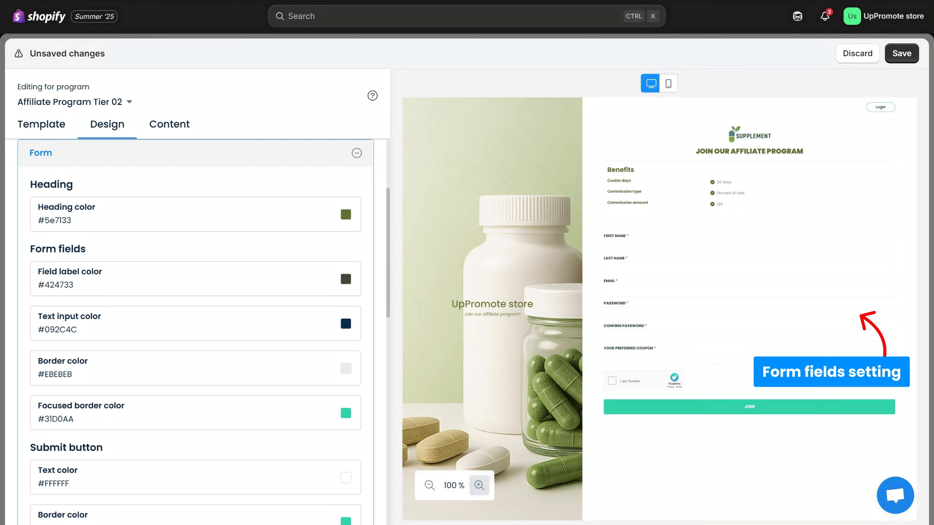
{"action": "left_click_drag", "start_coordinate": [87, 327], "coordinate": [33, 336]}
{"action": "type", "text": "#424733"}
- Set the submit button's border color to #586932 and its background color to #54622c
{"action": "left_click_drag", "start_coordinate": [387, 305], "coordinate": [372, 408]}
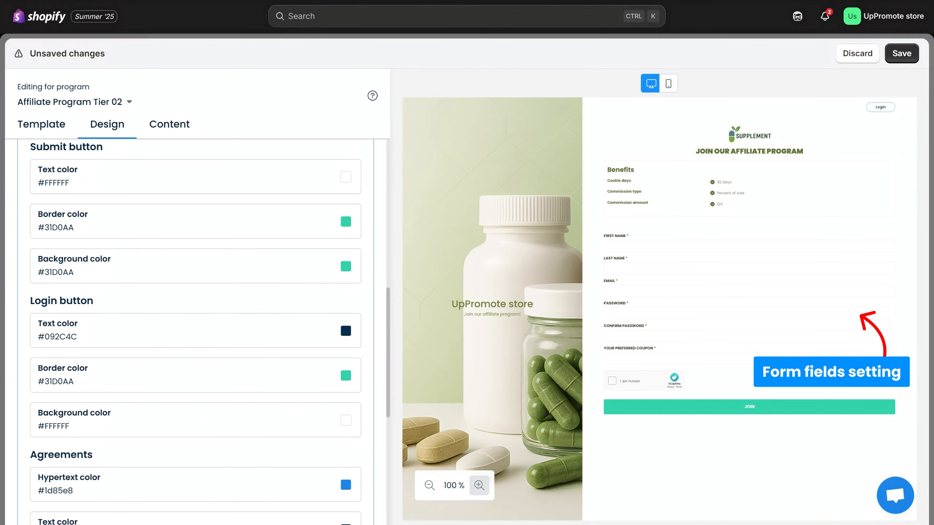
{"action": "left_click_drag", "start_coordinate": [75, 227], "coordinate": [41, 241]}
{"action": "type", "text": "#586932"}
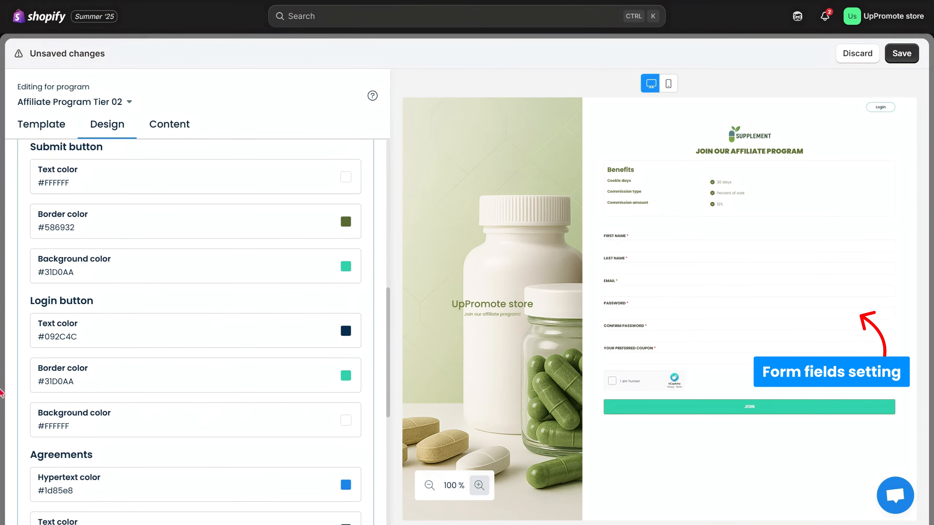
{"action": "left_click_drag", "start_coordinate": [86, 273], "coordinate": [33, 280]}
{"action": "type", "text": "#54622c"}
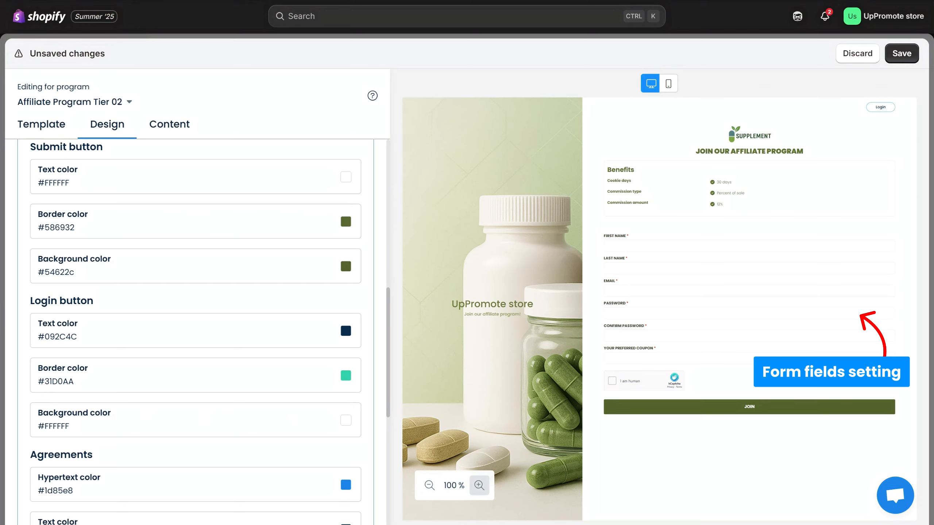
- Set both the text color and the border color of the login button to #424733
{"action": "left_click_drag", "start_coordinate": [76, 337], "coordinate": [33, 347]}
{"action": "type", "text": "#424733"}
{"action": "left_click_drag", "start_coordinate": [76, 382], "coordinate": [33, 386]}
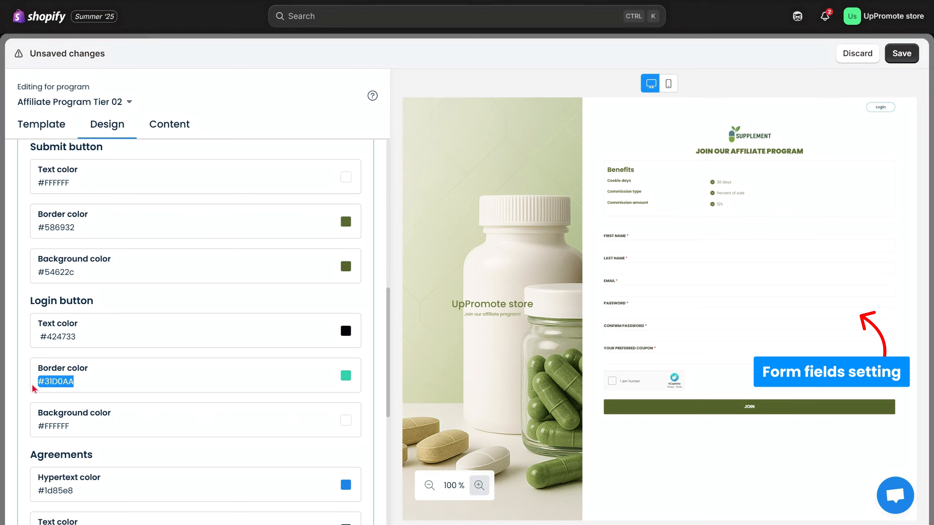
{"action": "type", "text": "#424733"}
{"action": "left_click", "coordinate": [75, 427]}
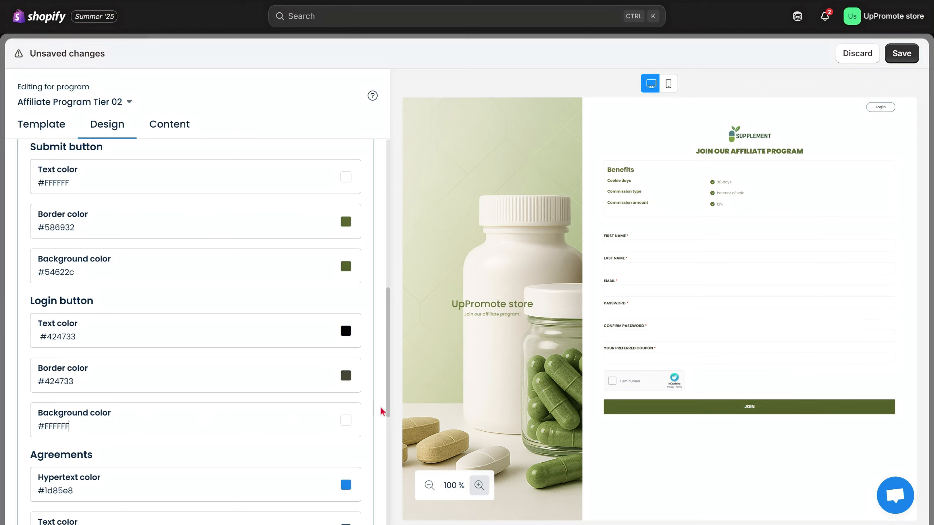
- Review the registration page's CAPTCHA setting and the option for removing the UpPromote branding
{"action": "left_click_drag", "start_coordinate": [390, 412], "coordinate": [374, 524]}
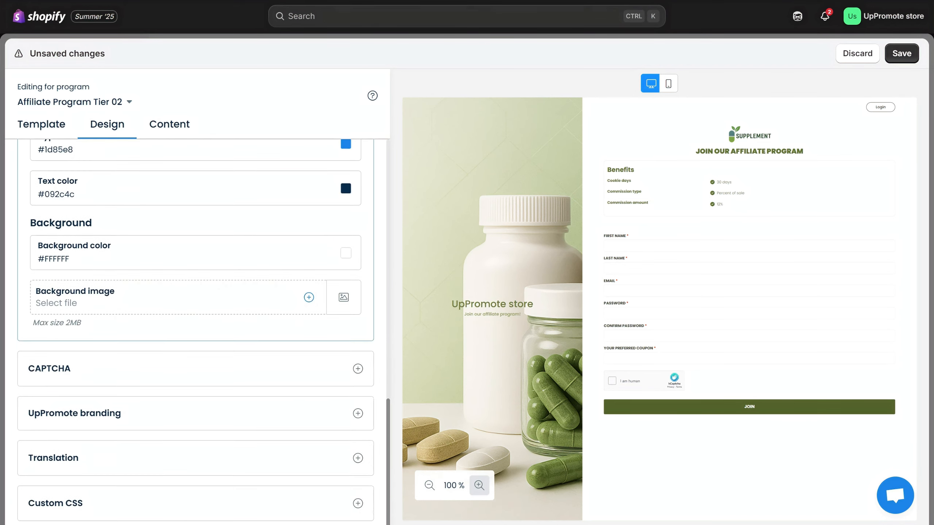
{"action": "left_click", "coordinate": [208, 374]}
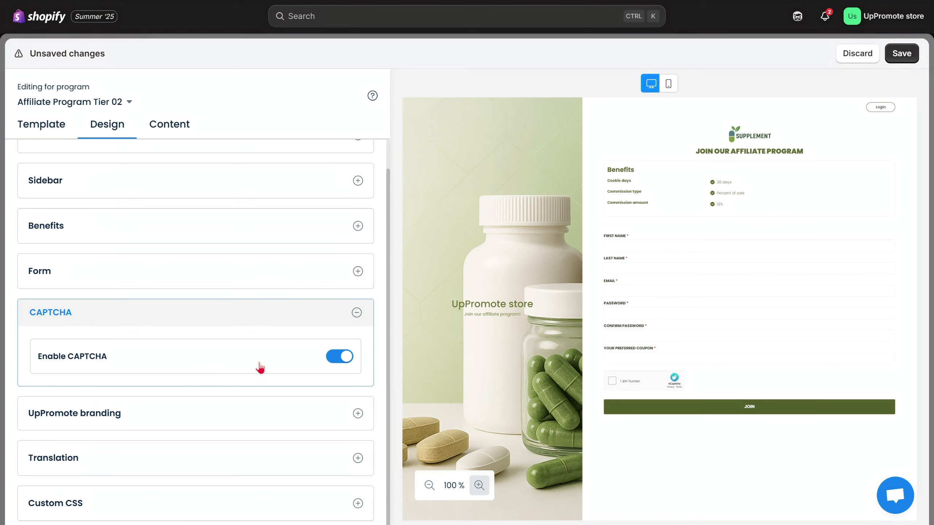
{"action": "left_click", "coordinate": [333, 413]}
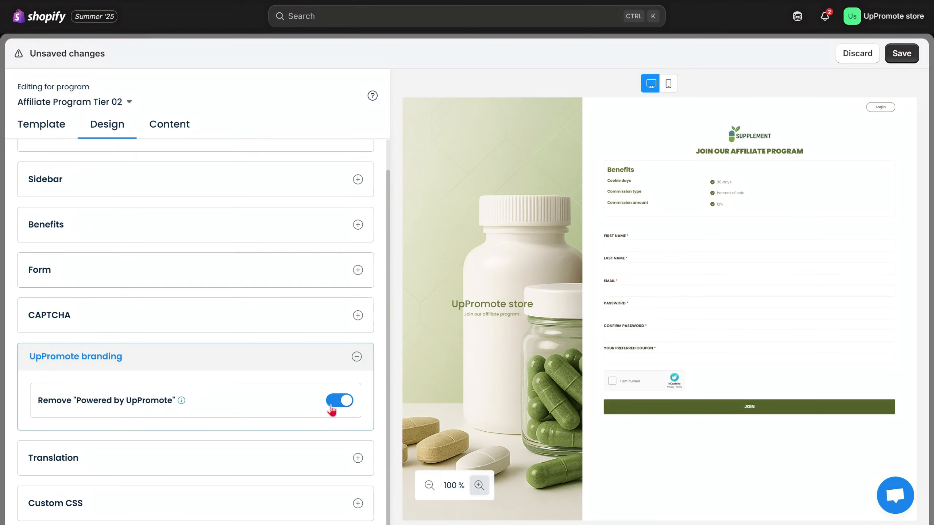
- Enable Google Translate for the registration page and open the Custom CSS settings
{"action": "left_click", "coordinate": [325, 459]}
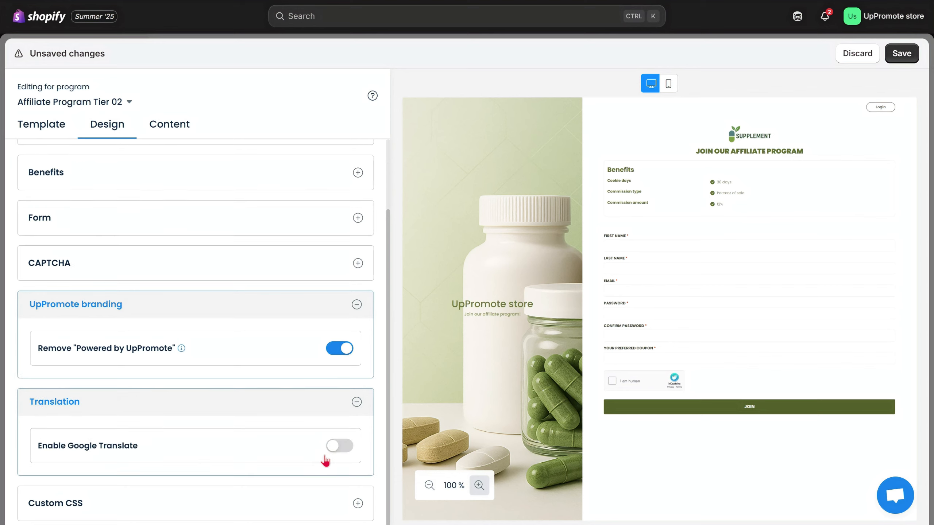
{"action": "left_click", "coordinate": [343, 451]}
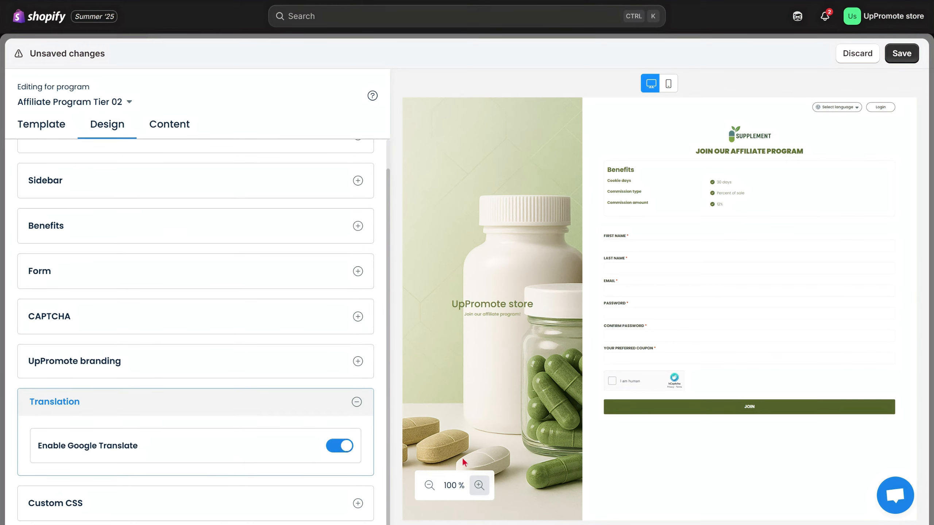
{"action": "left_click", "coordinate": [349, 504]}
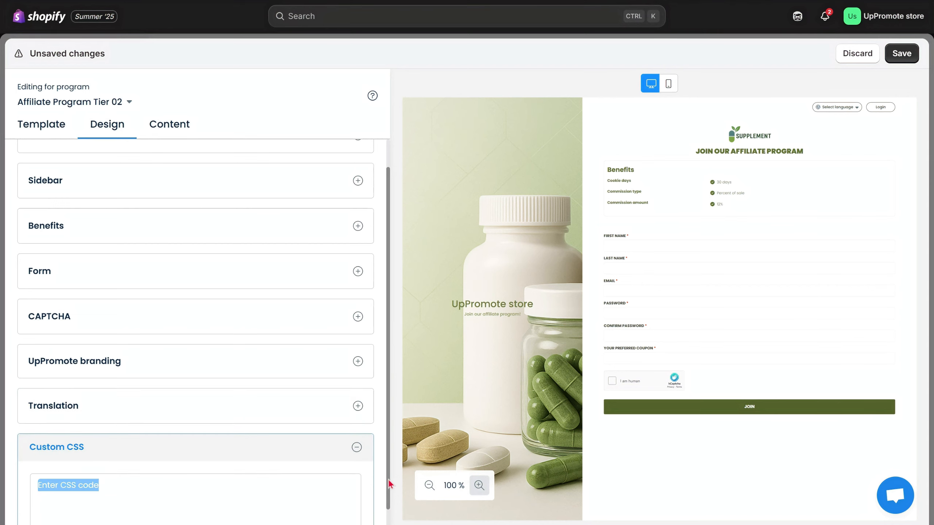
{"action": "left_click", "coordinate": [288, 486]}
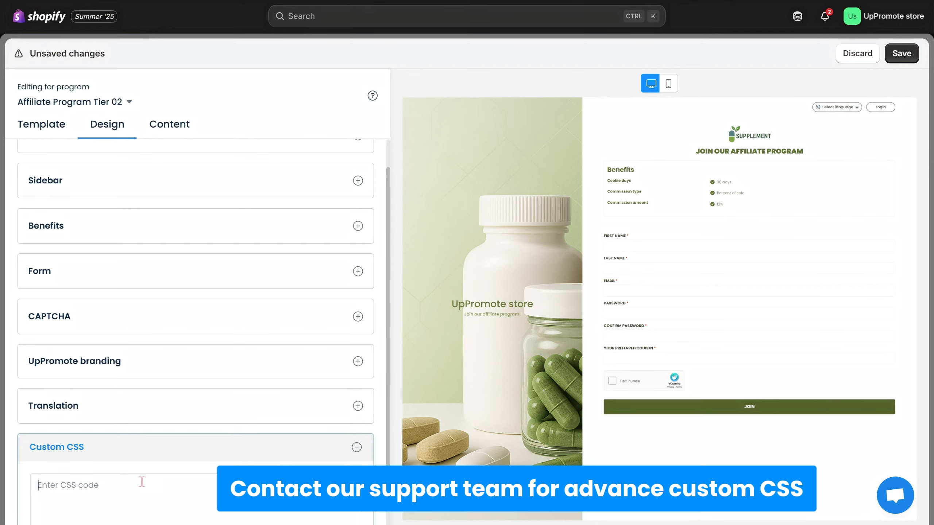
{"action": "left_click_drag", "start_coordinate": [388, 487], "coordinate": [388, 507]}
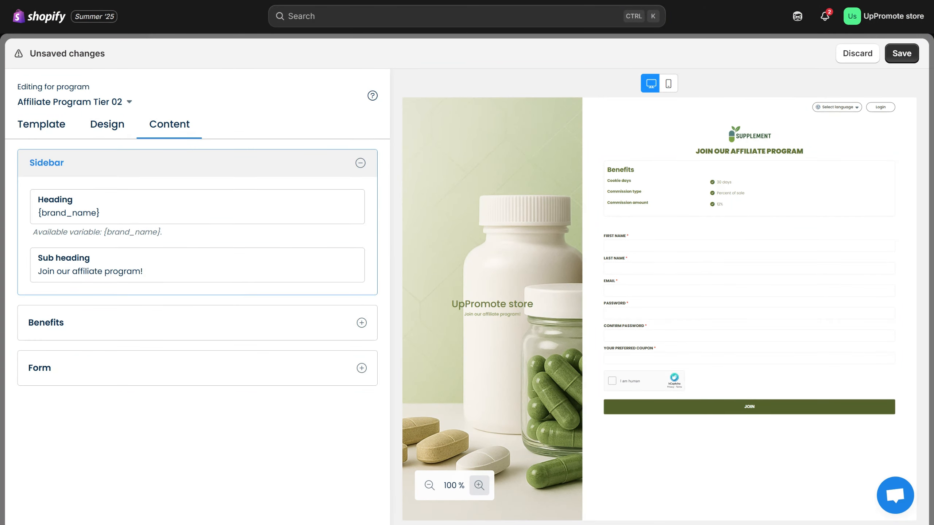
- Set the sidebar heading to "Welcome to Supplement!" and its sub heading to "The best supplement world"
{"action": "left_click_drag", "start_coordinate": [107, 215], "coordinate": [29, 217]}
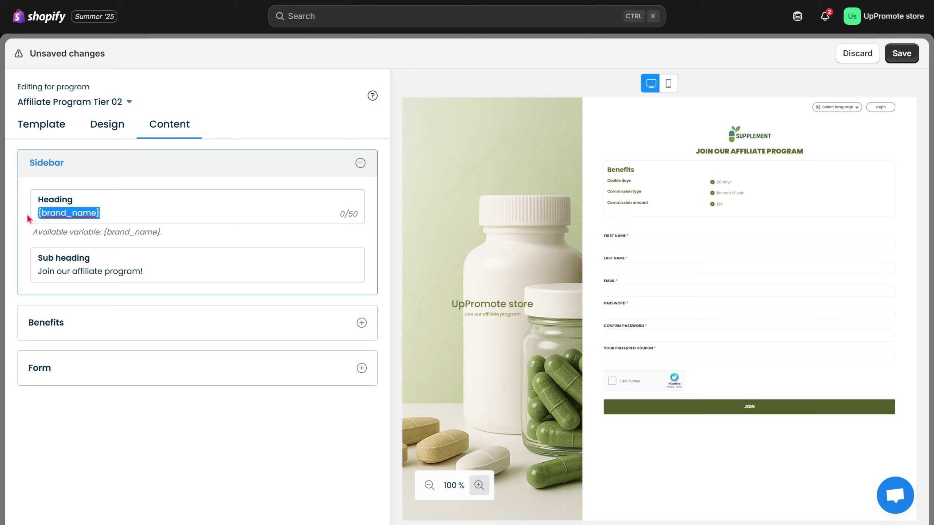
{"action": "type", "text": "Welcome to Supplement!"}
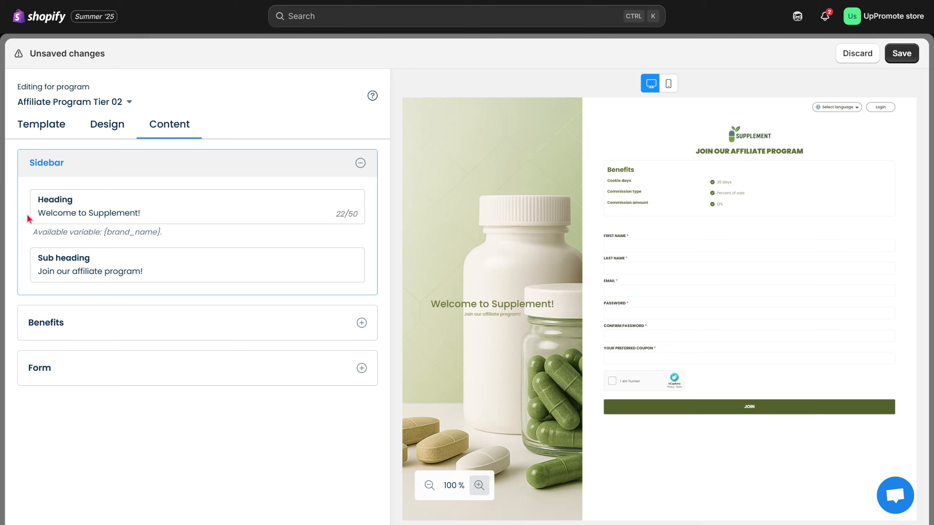
{"action": "left_click", "coordinate": [0, 198]}
{"action": "left_click_drag", "start_coordinate": [143, 271], "coordinate": [37, 272]}
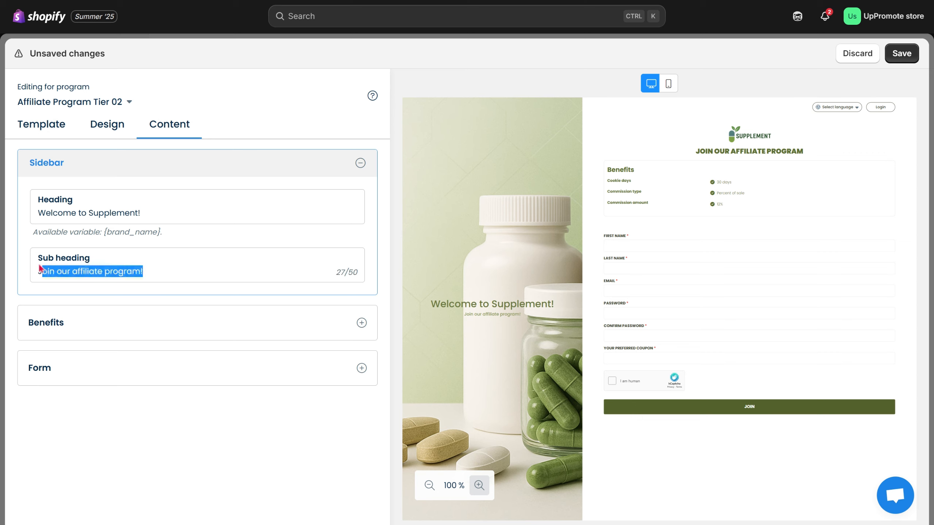
{"action": "type", "text": "The best supplement world"}
{"action": "left_click", "coordinate": [26, 290]}
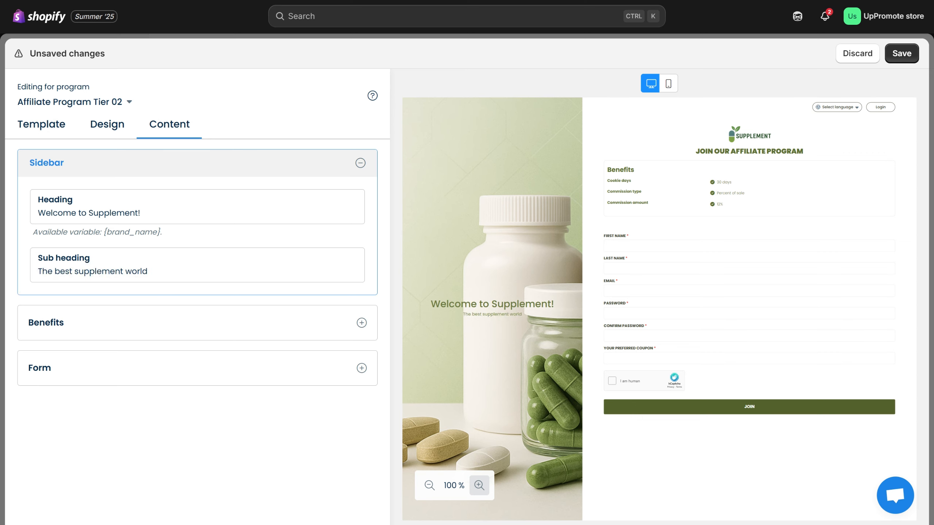
- Change the Benefits section heading to "Our offers" and add a new benefit
{"action": "left_click", "coordinate": [125, 322]}
{"action": "left_click_drag", "start_coordinate": [75, 274], "coordinate": [38, 275]}
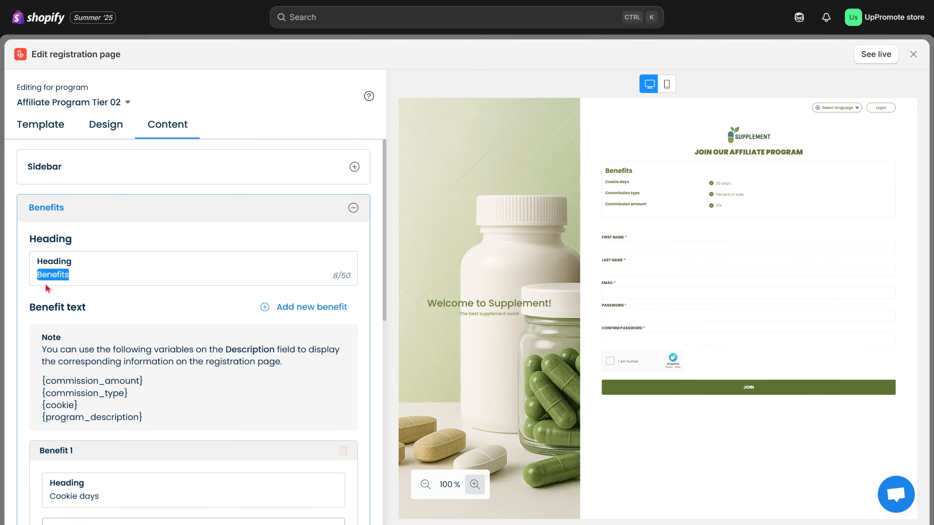
{"action": "type", "text": "Our offer"}
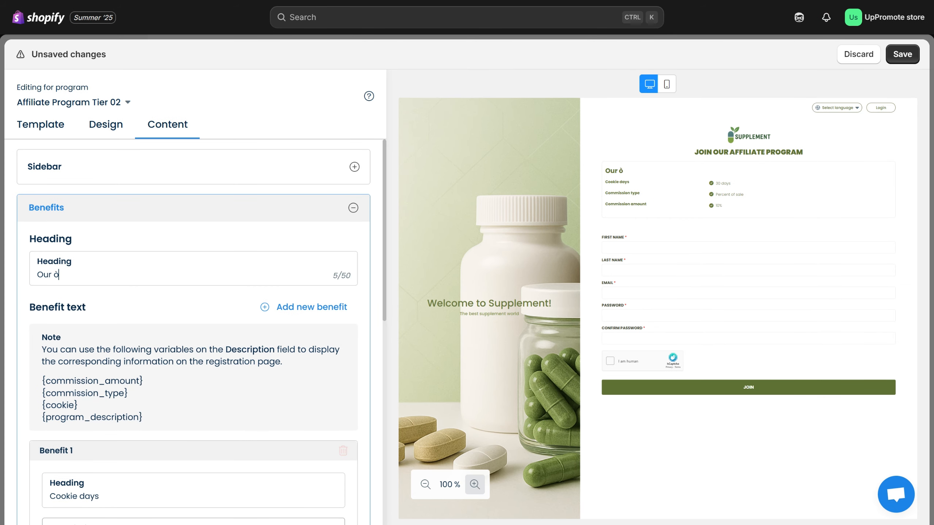
{"action": "type", "text": "s"}
{"action": "left_click", "coordinate": [311, 307]}
- Give Benefit 4 the heading "Additional terms" and a description of the referral commission, welcome packages and promotion samples
{"action": "left_click_drag", "start_coordinate": [384, 282], "coordinate": [379, 400]}
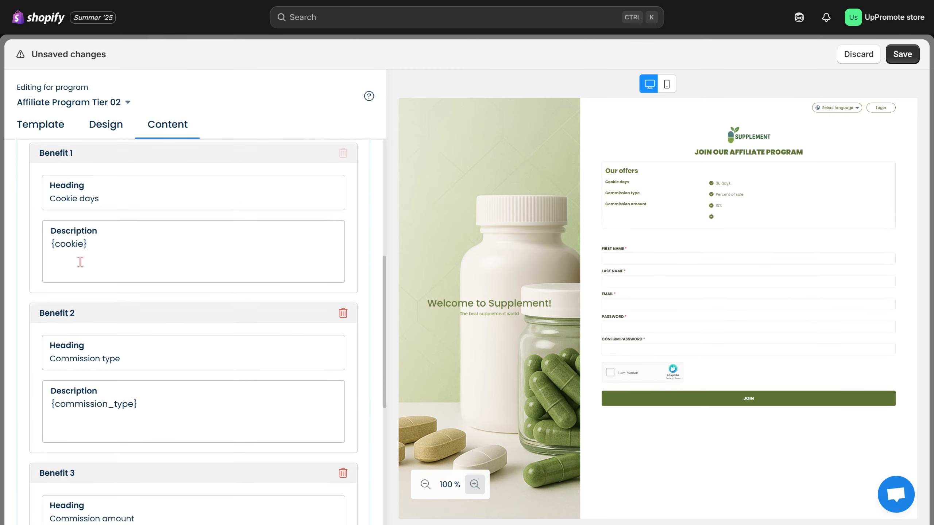
{"action": "left_click", "coordinate": [99, 254]}
{"action": "left_click", "coordinate": [149, 425]}
{"action": "scroll", "coordinate": [376, 430], "scroll_direction": "down", "scroll_amount": 3}
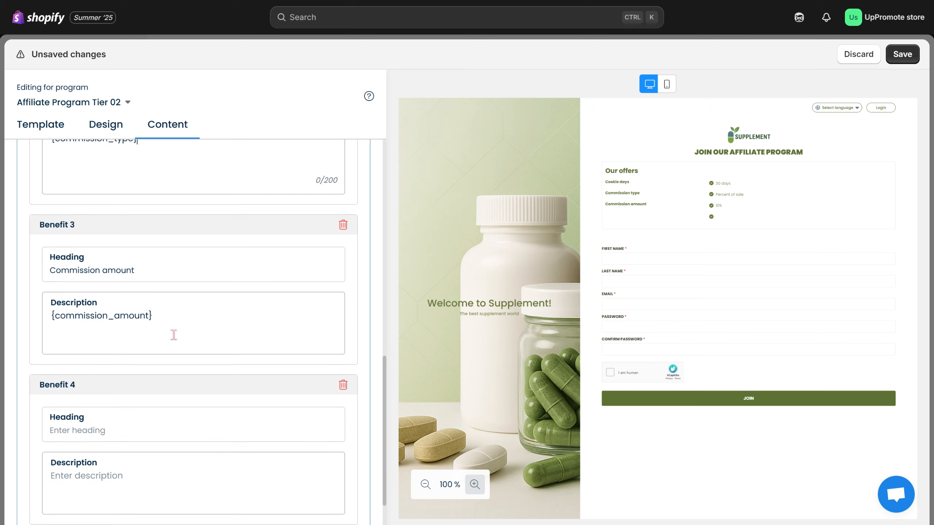
{"action": "left_click", "coordinate": [173, 334]}
{"action": "scroll", "coordinate": [375, 444], "scroll_direction": "down", "scroll_amount": 2}
{"action": "left_click", "coordinate": [92, 364]}
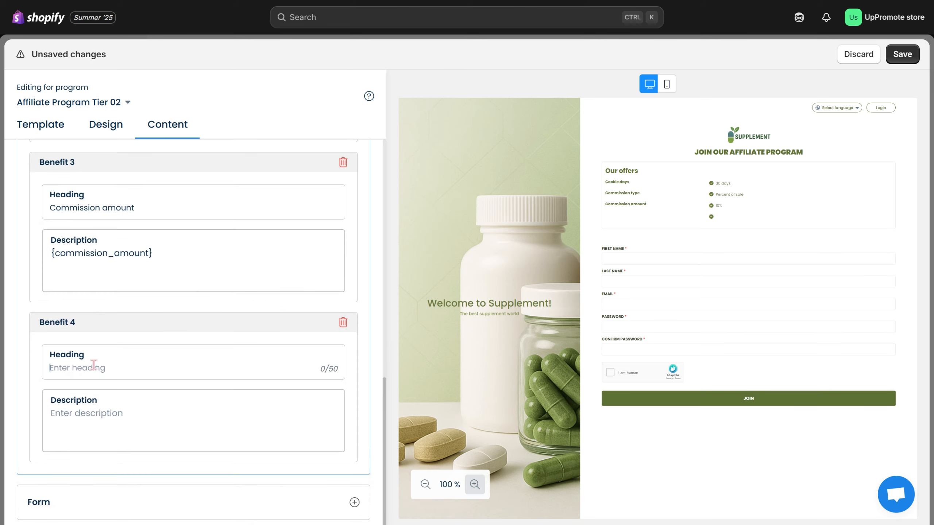
{"action": "type", "text": "Additional terms"}
{"action": "left_click", "coordinate": [1, 429]}
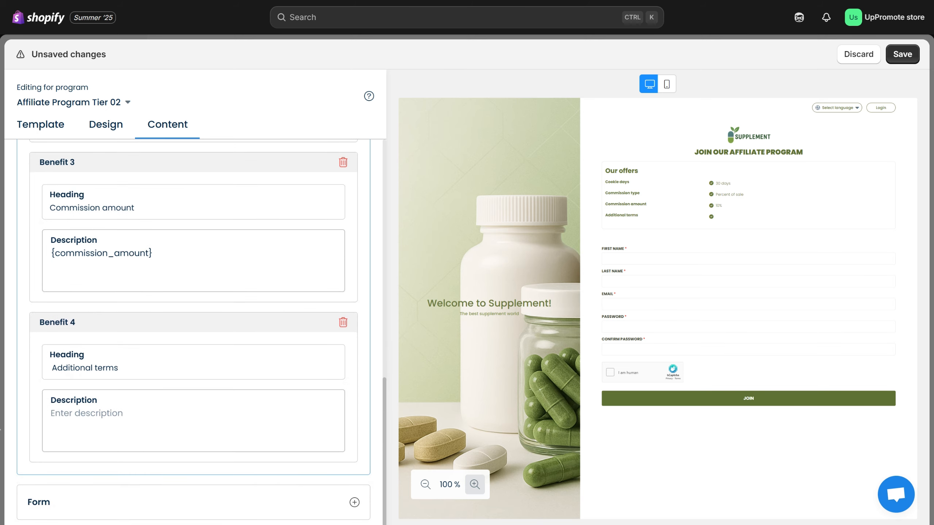
{"action": "left_click", "coordinate": [111, 416]}
{"action": "type", "text": "You will receive a 10% commission of sale for successful referrals. Plus for new affiliates, you will receive welcome packages, and samples for the promotion."}
- Customize the registration form fields to include Instagram, TikTok and YouTube channel
{"action": "scroll", "coordinate": [382, 457], "scroll_direction": "down", "scroll_amount": 1}
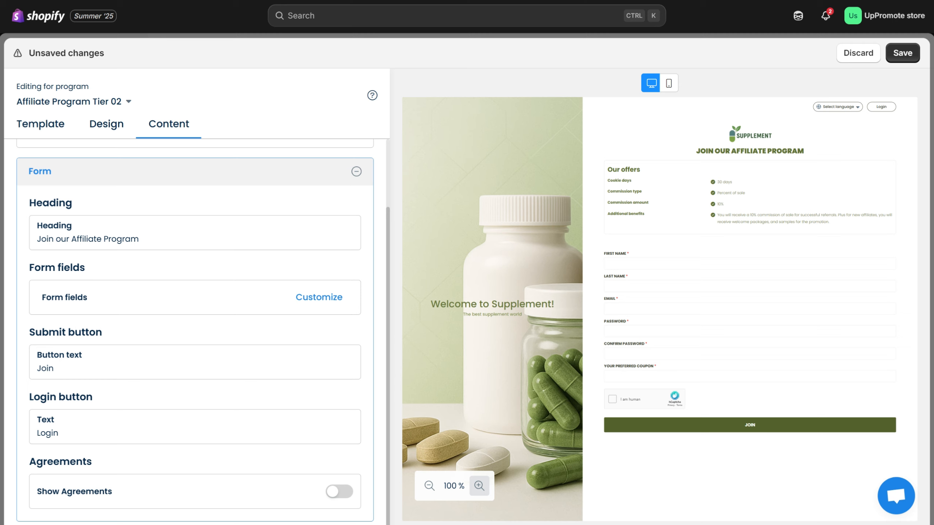
{"action": "left_click", "coordinate": [109, 235]}
{"action": "left_click_drag", "start_coordinate": [142, 238], "coordinate": [27, 243]}
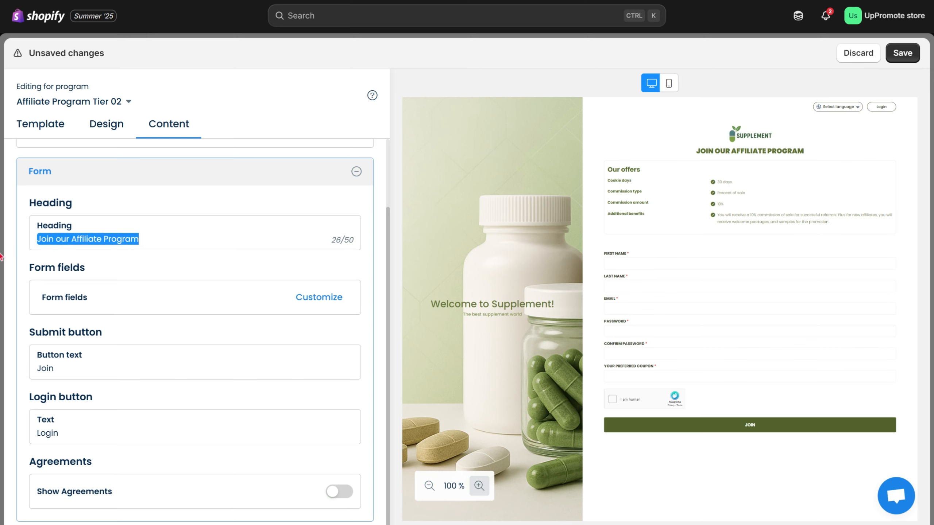
{"action": "left_click", "coordinate": [319, 298]}
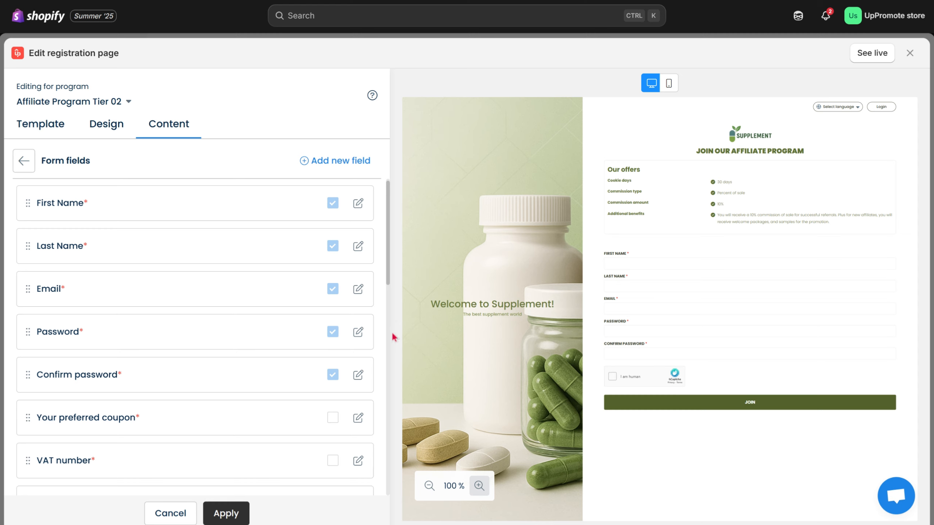
{"action": "scroll", "coordinate": [386, 296], "scroll_direction": "down", "scroll_amount": 7}
{"action": "scroll", "coordinate": [382, 359], "scroll_direction": "down", "scroll_amount": 8}
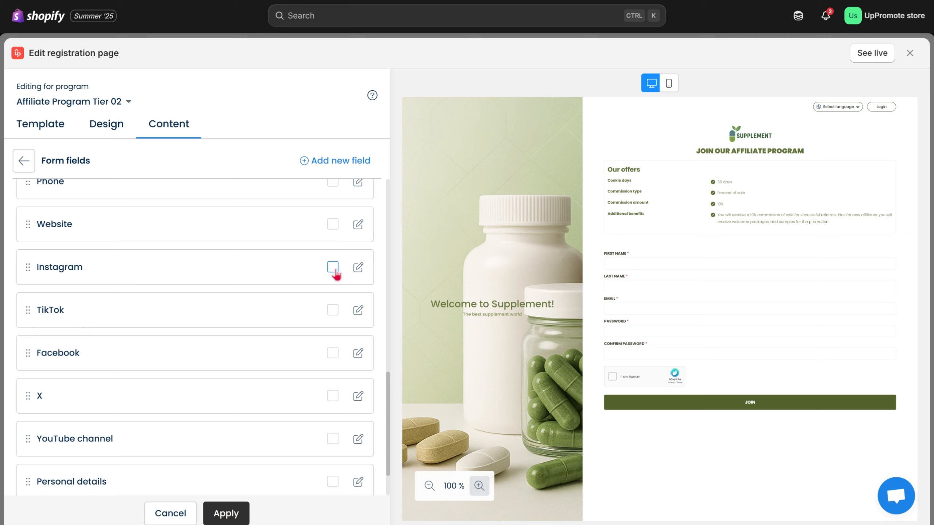
{"action": "left_click", "coordinate": [333, 268]}
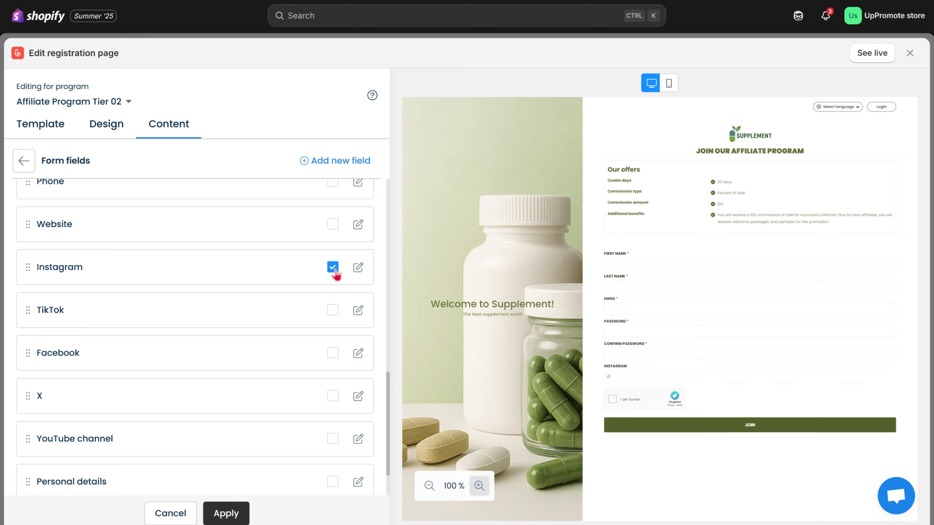
{"action": "left_click", "coordinate": [333, 312]}
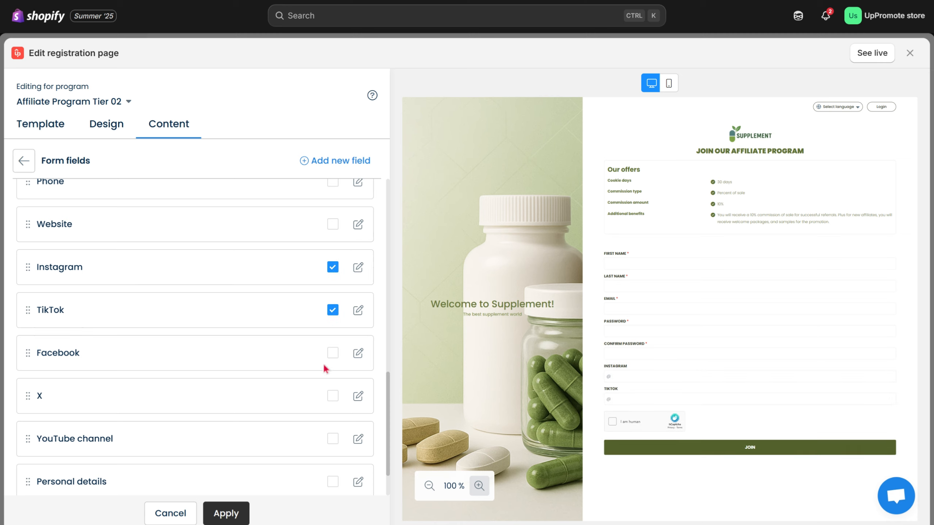
{"action": "left_click", "coordinate": [327, 439]}
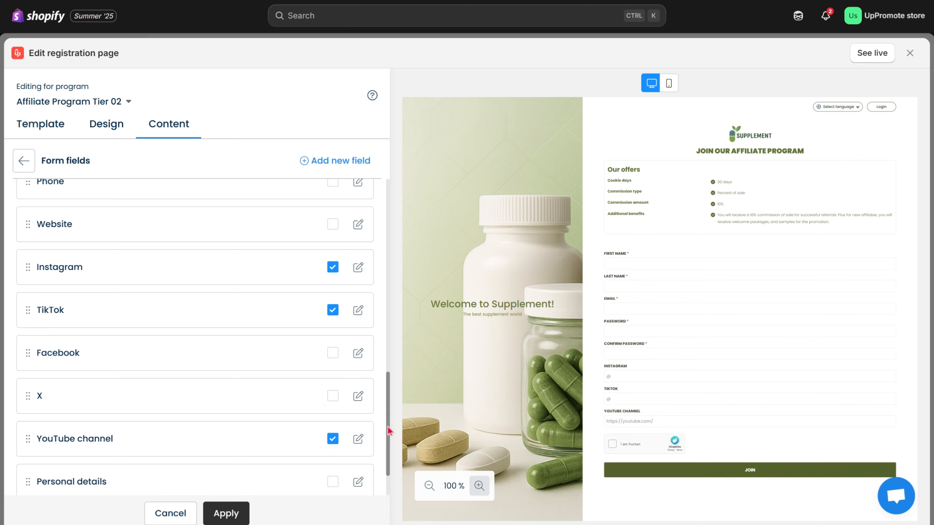
{"action": "scroll", "coordinate": [387, 426], "scroll_direction": "down", "scroll_amount": 3}
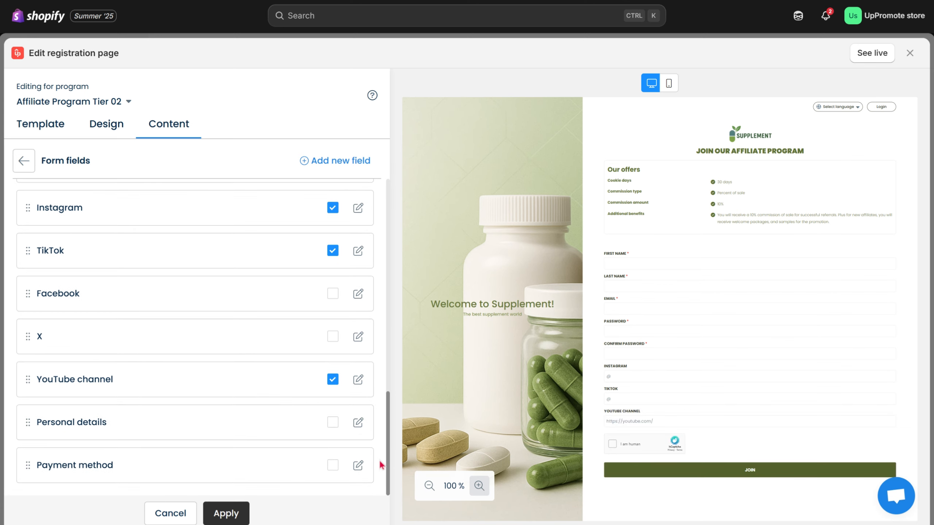
- Add a required short answer field labelled "How many followers do you have?" to the form
{"action": "left_click", "coordinate": [354, 162]}
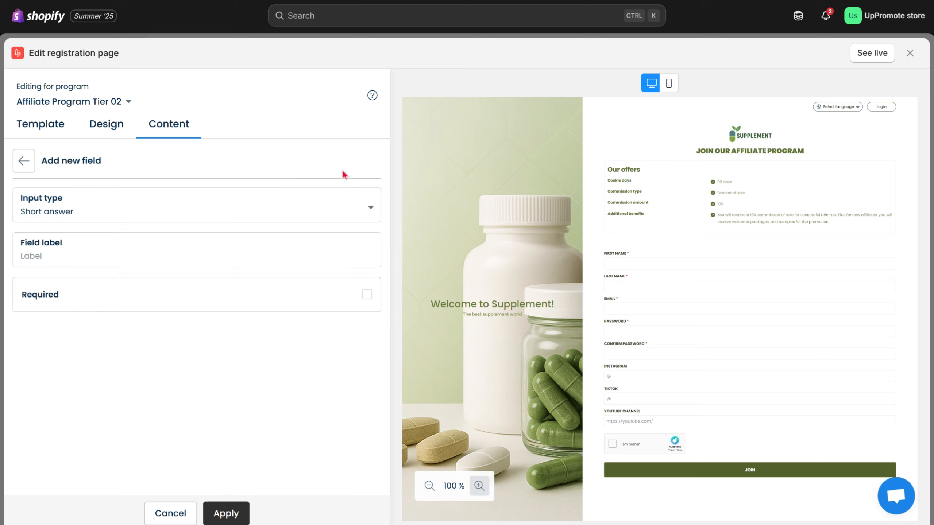
{"action": "left_click", "coordinate": [223, 218]}
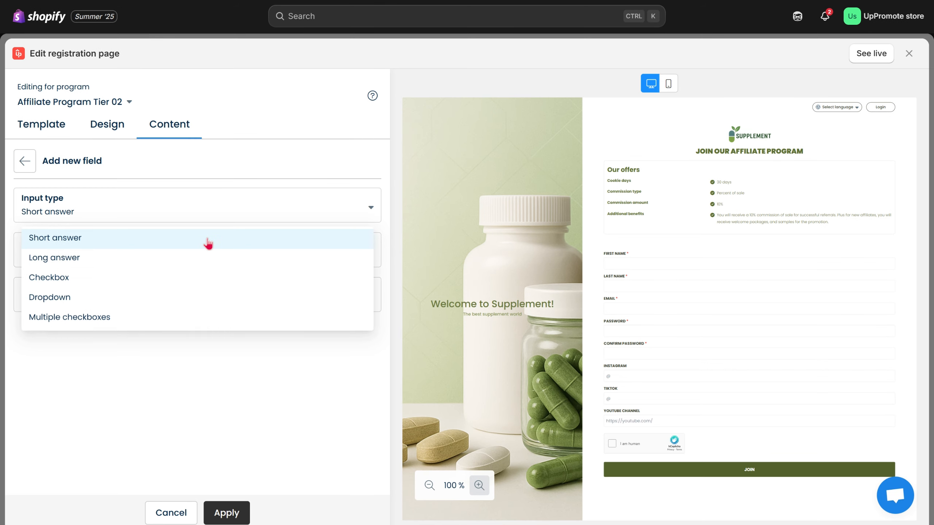
{"action": "left_click", "coordinate": [208, 244]}
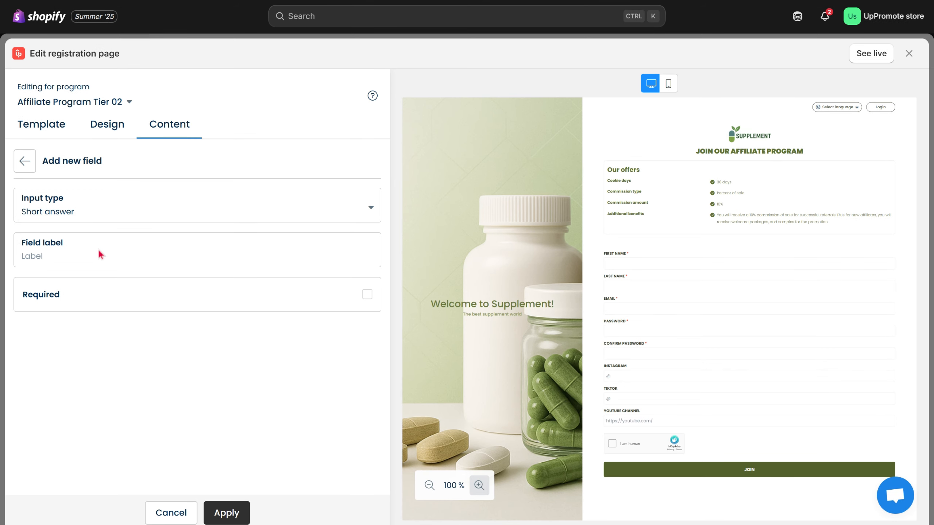
{"action": "left_click", "coordinate": [46, 254]}
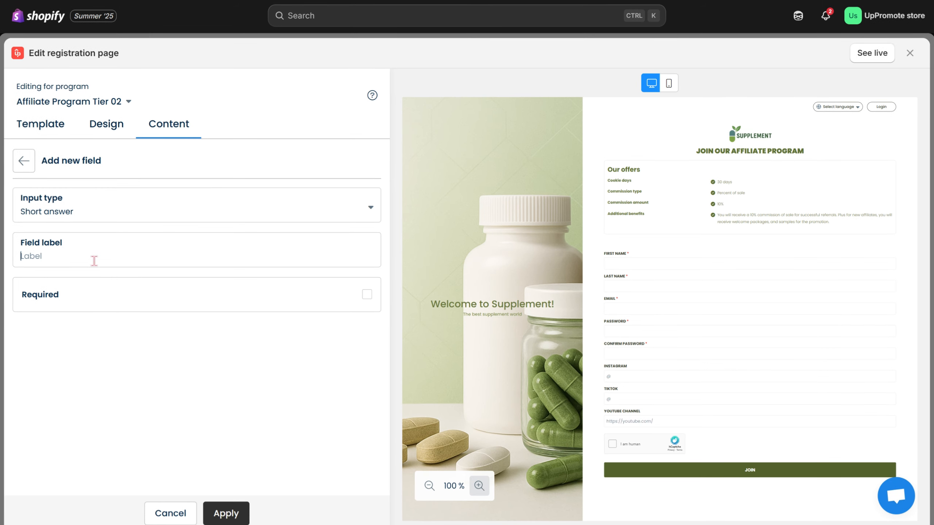
{"action": "type", "text": "How many followers do you have?"}
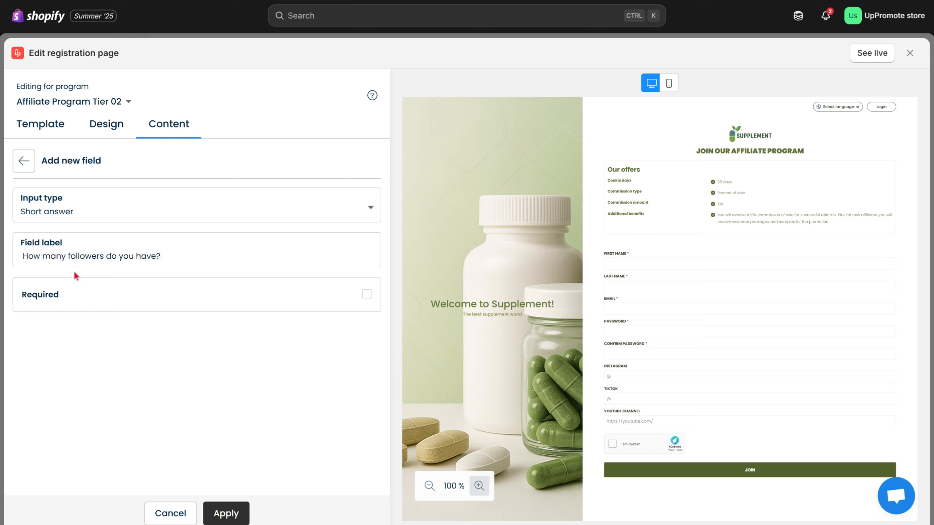
{"action": "left_click", "coordinate": [365, 295]}
{"action": "left_click", "coordinate": [228, 513]}
- Add a required long answer field labelled "Do you have any plan to promote our products?" and apply the form field changes
{"action": "left_click", "coordinate": [342, 164]}
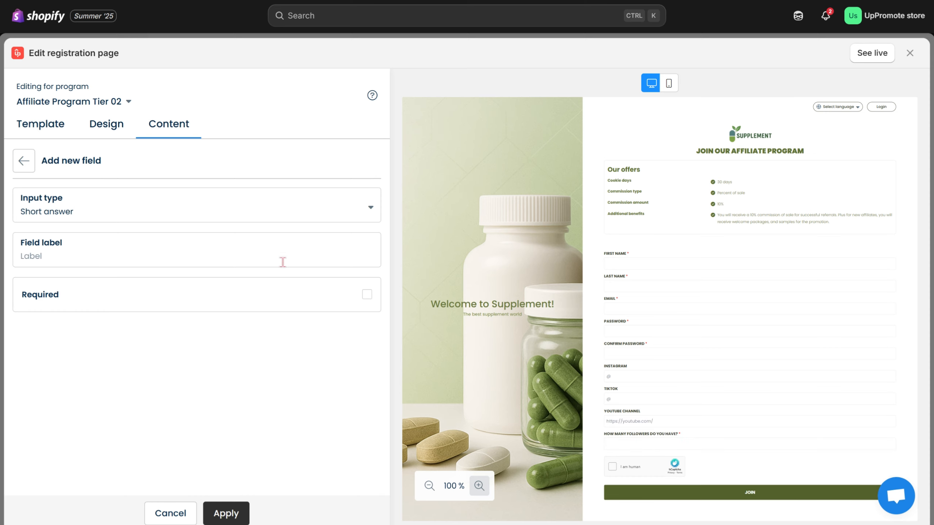
{"action": "left_click", "coordinate": [67, 220]}
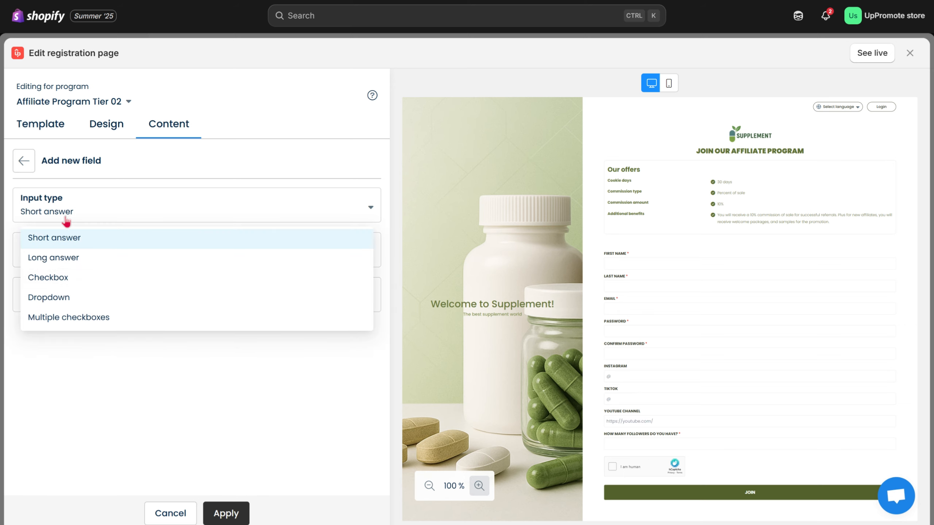
{"action": "left_click", "coordinate": [73, 259]}
{"action": "left_click", "coordinate": [37, 256]}
{"action": "type", "text": "Do you have any plan to promote our products?"}
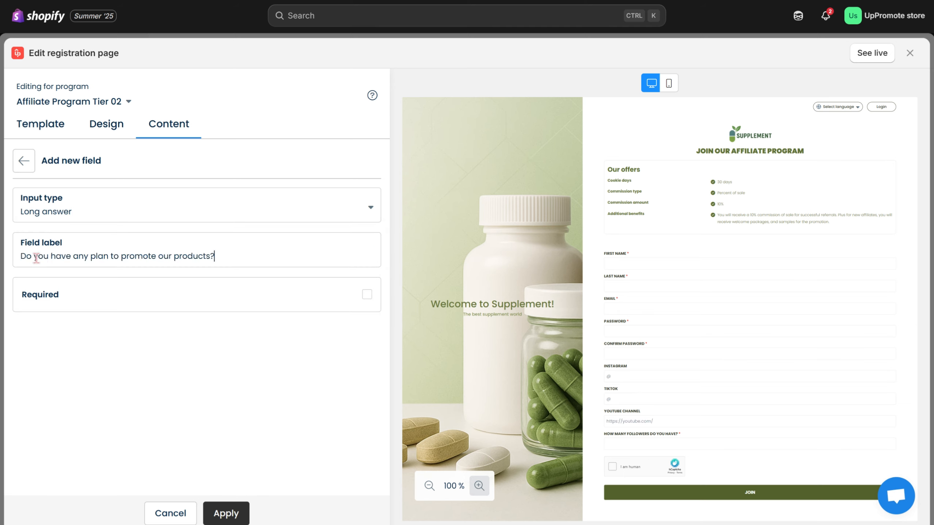
{"action": "left_click", "coordinate": [141, 310]}
{"action": "left_click", "coordinate": [219, 509]}
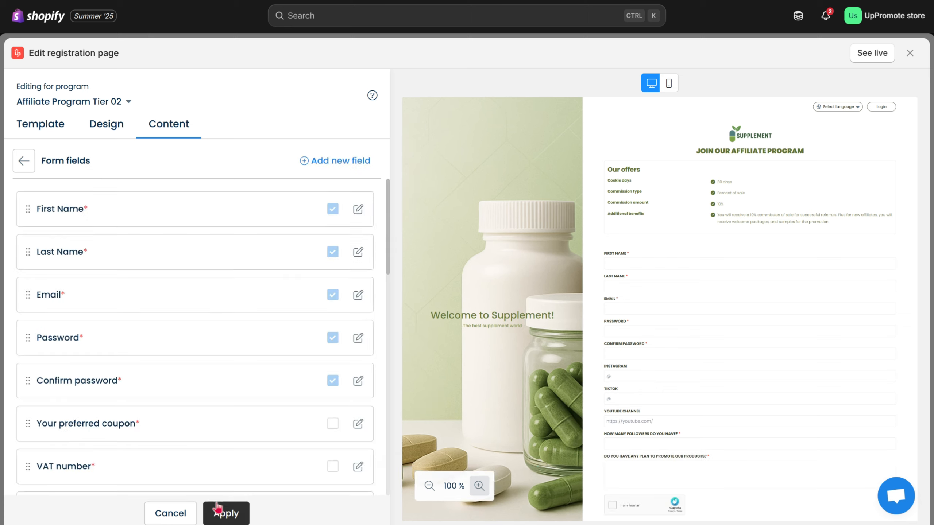
{"action": "left_click", "coordinate": [225, 512]}
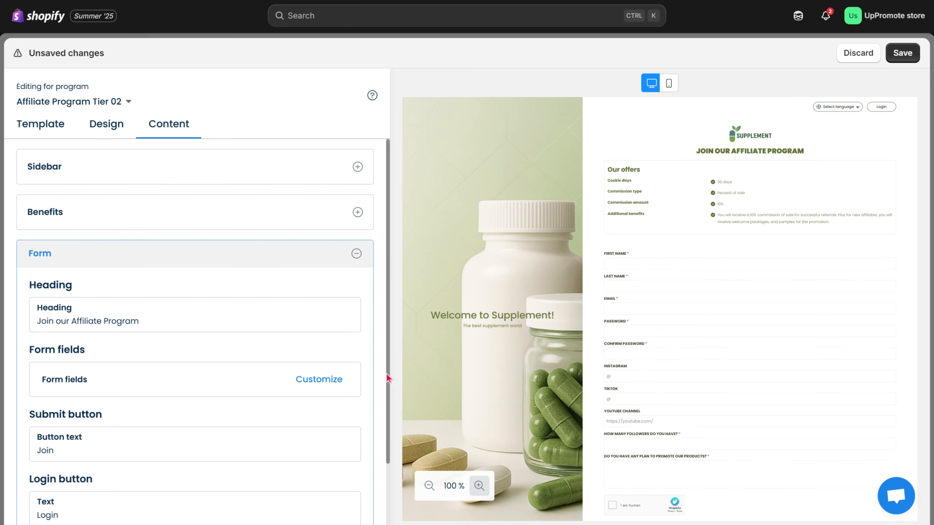
- Set the submit button's text to "Sign me up" and turn on Show Agreements for the form
{"action": "left_click_drag", "start_coordinate": [388, 379], "coordinate": [375, 446]}
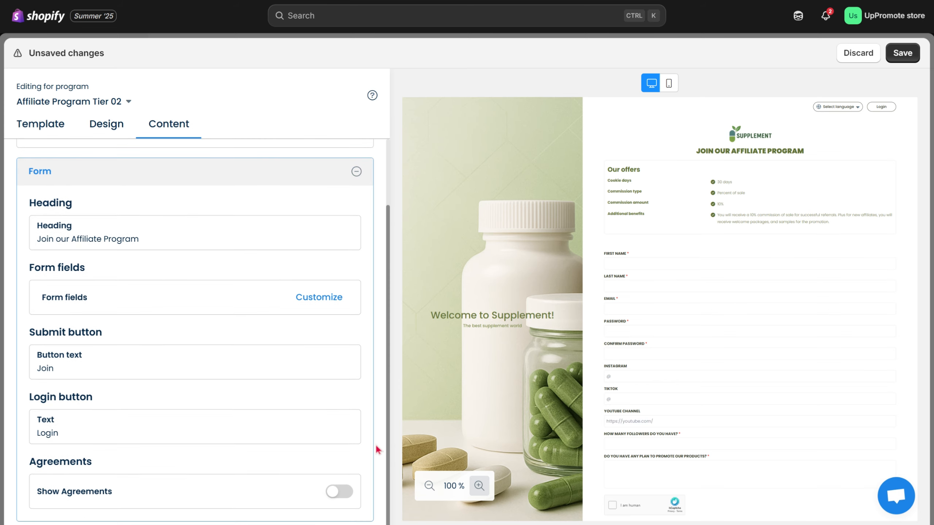
{"action": "double_click", "coordinate": [61, 369]}
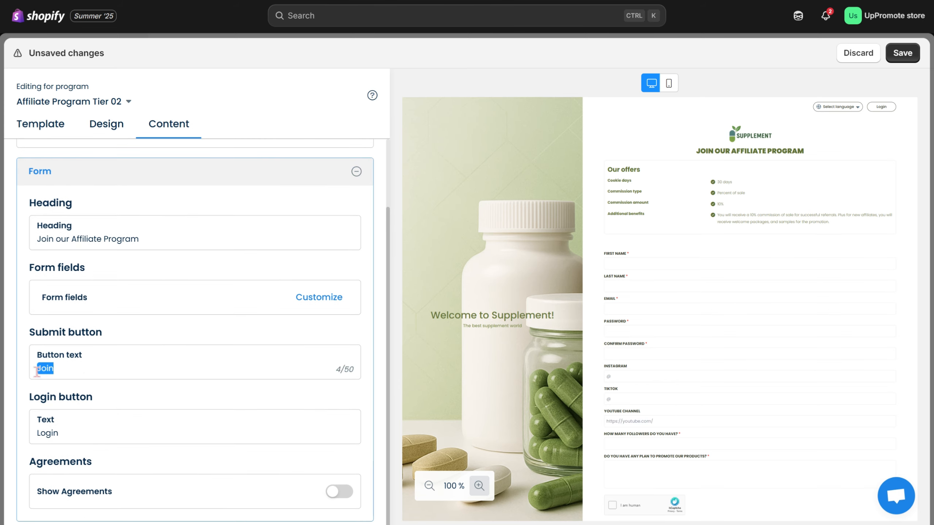
{"action": "type", "text": "Sign me up"}
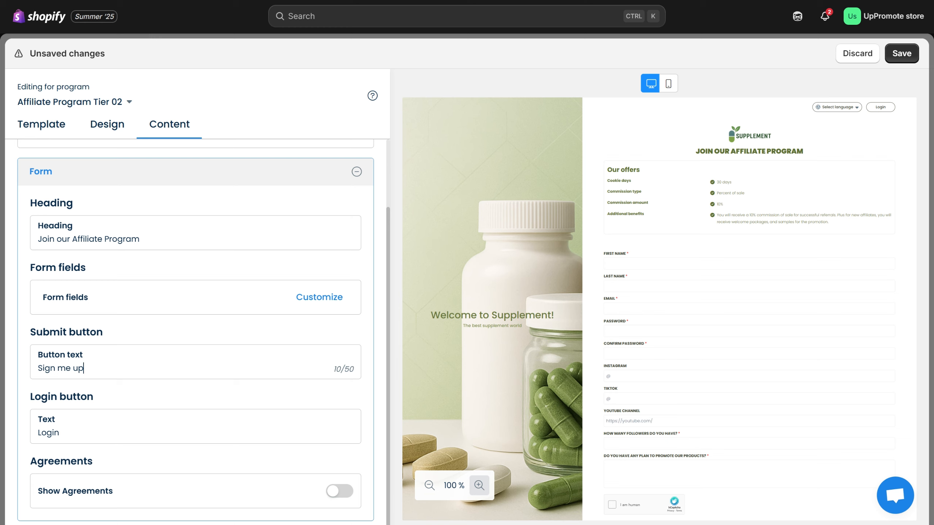
{"action": "left_click", "coordinate": [80, 432]}
{"action": "left_click", "coordinate": [348, 492]}
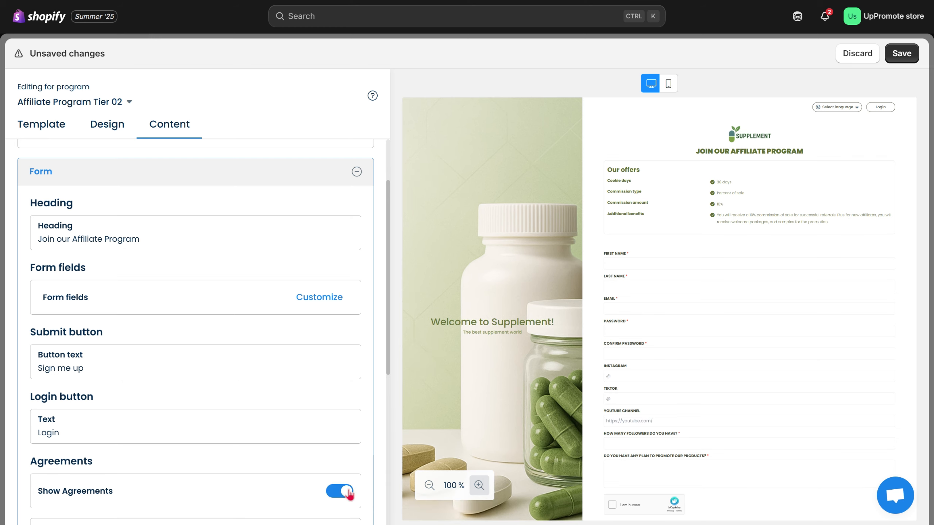
- Fill the Terms & Conditions with the sample terms and apply the Terms & Conditions/Privacy Policy customization
{"action": "left_click_drag", "start_coordinate": [390, 375], "coordinate": [386, 510]}
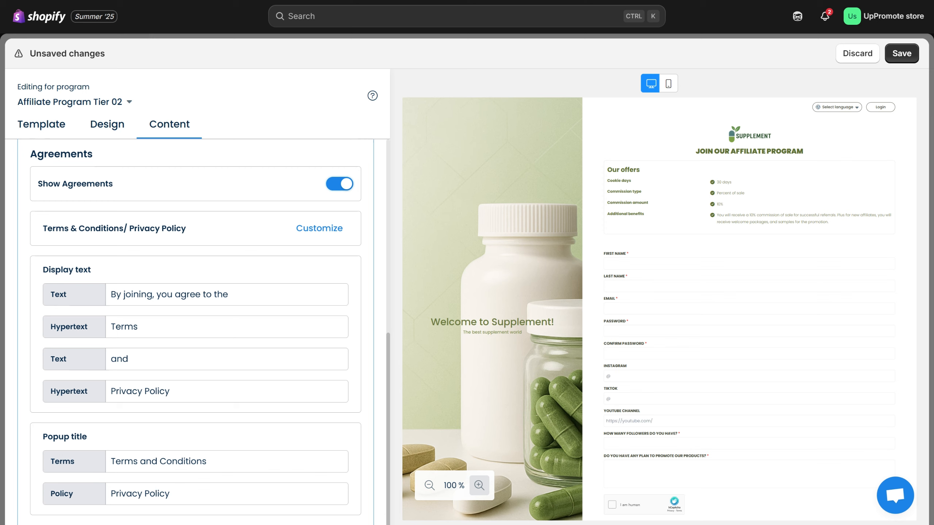
{"action": "left_click", "coordinate": [325, 231]}
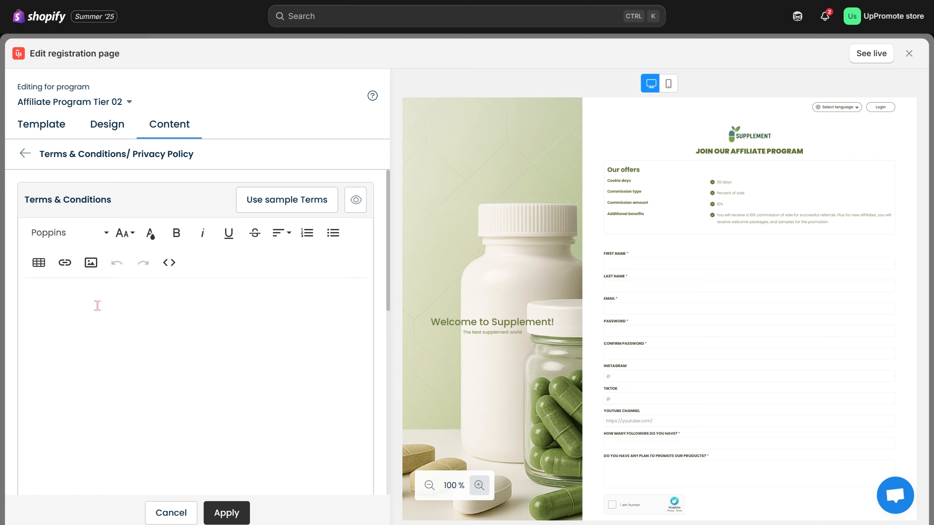
{"action": "left_click", "coordinate": [296, 205]}
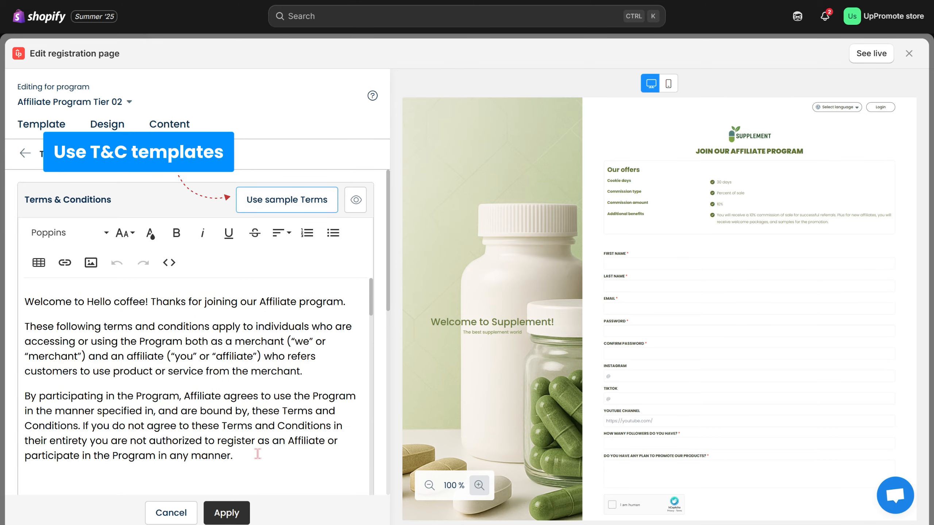
{"action": "scroll", "coordinate": [368, 299], "scroll_direction": "down", "scroll_amount": 5}
{"action": "scroll", "coordinate": [353, 272], "scroll_direction": "down", "scroll_amount": 6}
{"action": "left_click", "coordinate": [297, 228]}
{"action": "mouse_move", "coordinate": [371, 317]}
{"action": "left_mouse_down"}
{"action": "mouse_move", "coordinate": [358, 494]}
{"action": "mouse_move", "coordinate": [362, 320]}
{"action": "left_mouse_up"}
{"action": "left_click", "coordinate": [243, 512]}
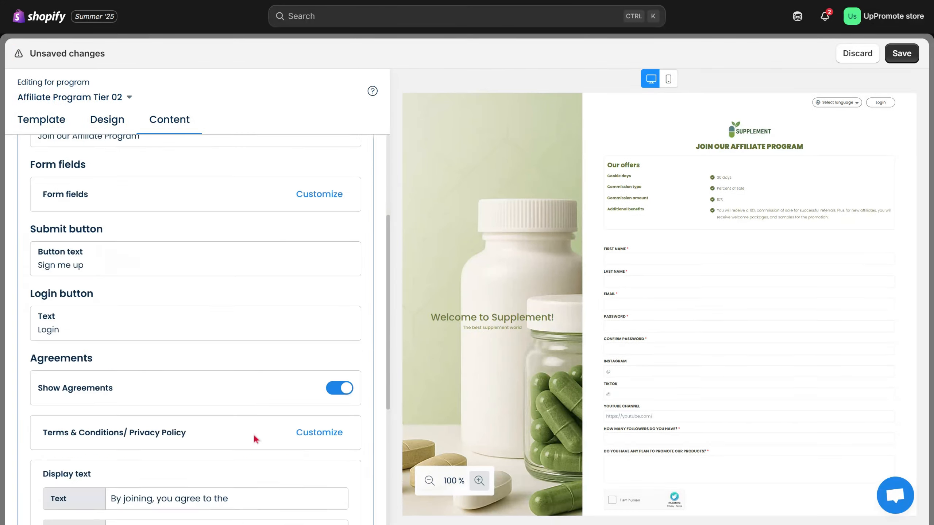